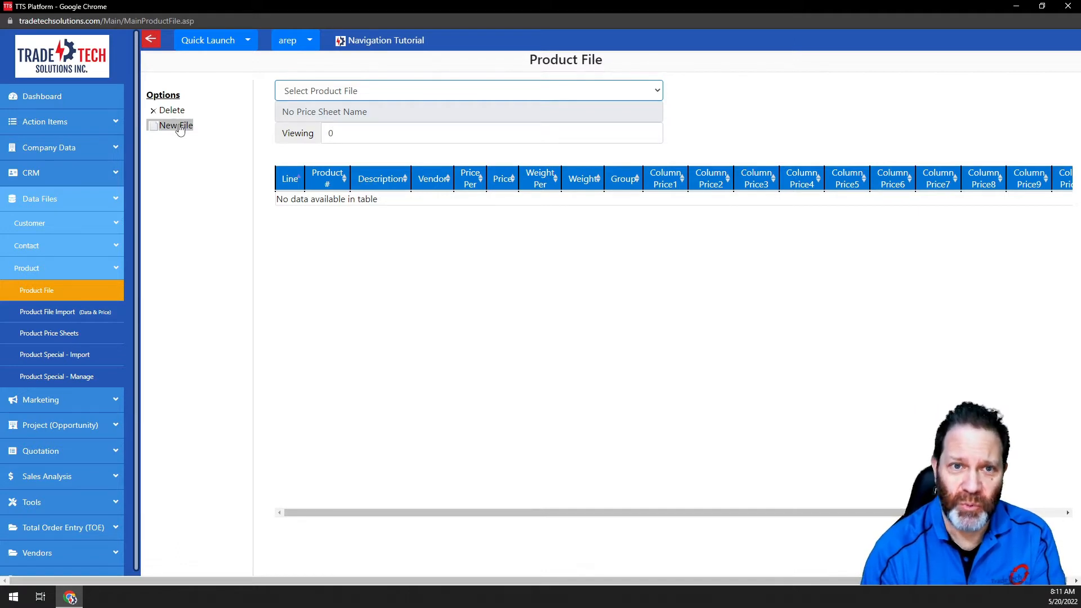
Step: Create a new product file named Steves Wire and select Steves_Wire as the current product file
{"action": "left_click", "coordinate": [166, 131]}
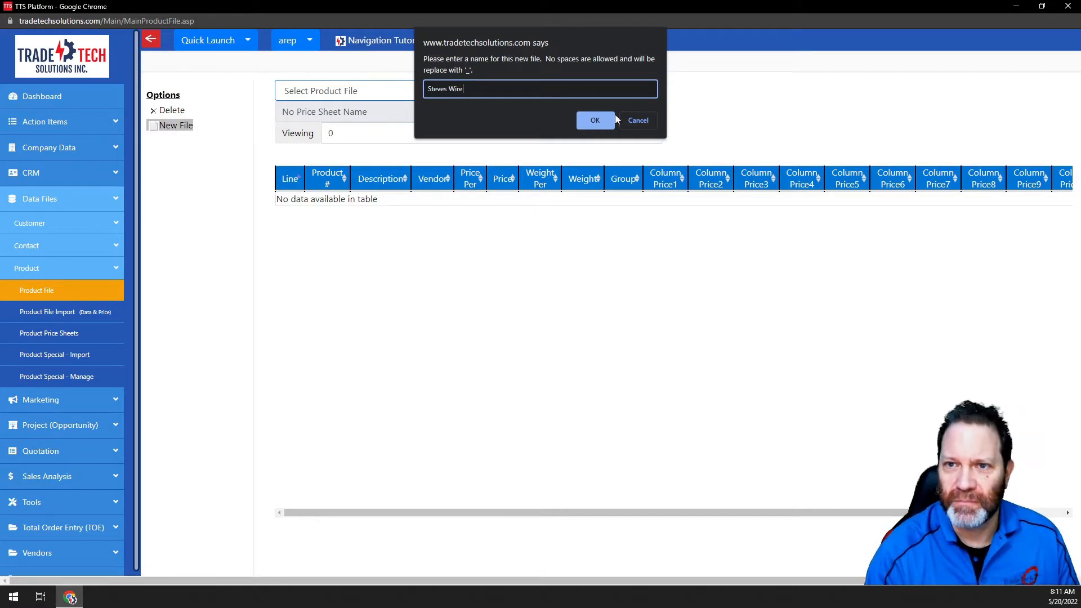
{"action": "left_click", "coordinate": [596, 121]}
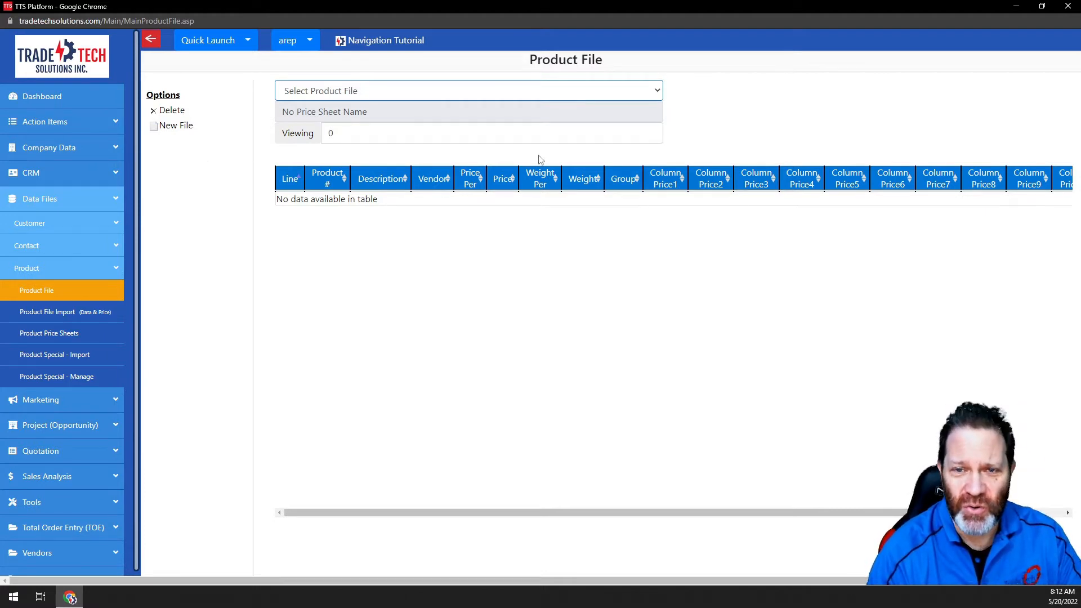
{"action": "left_click", "coordinate": [657, 93]}
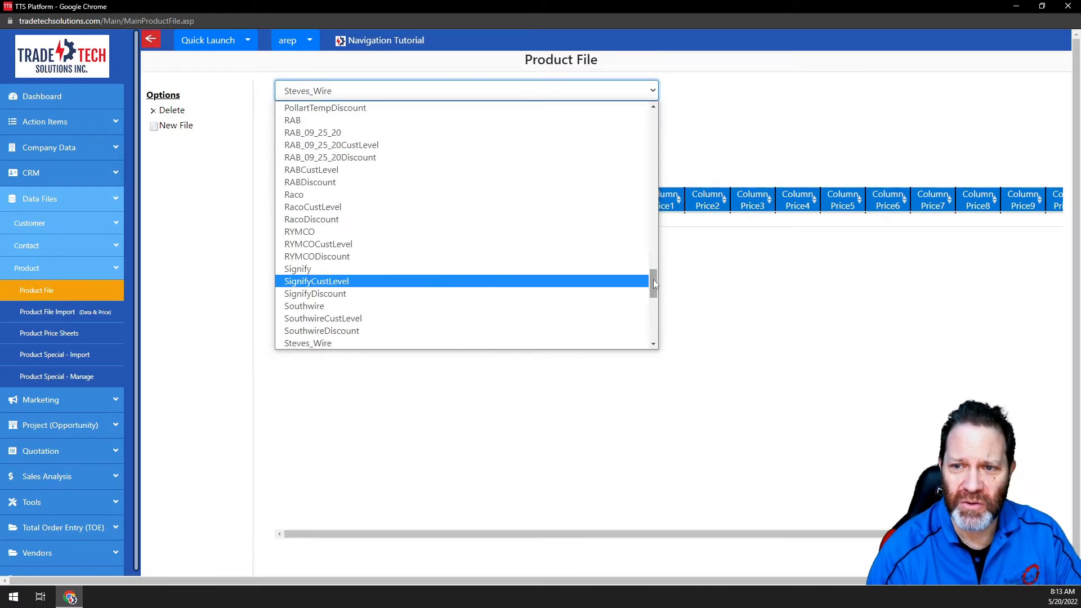
Step: Open the AluminumCable product file and look through its product lines, base prices, groups and column prices
{"action": "left_click_drag", "start_coordinate": [653, 280], "coordinate": [655, 105]}
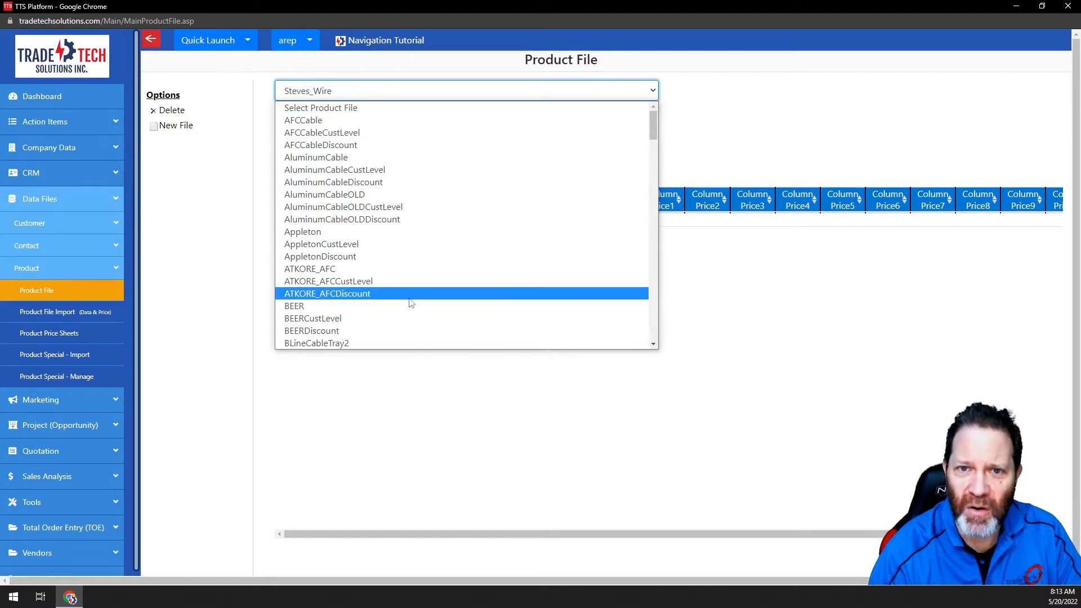
{"action": "left_click", "coordinate": [333, 160]}
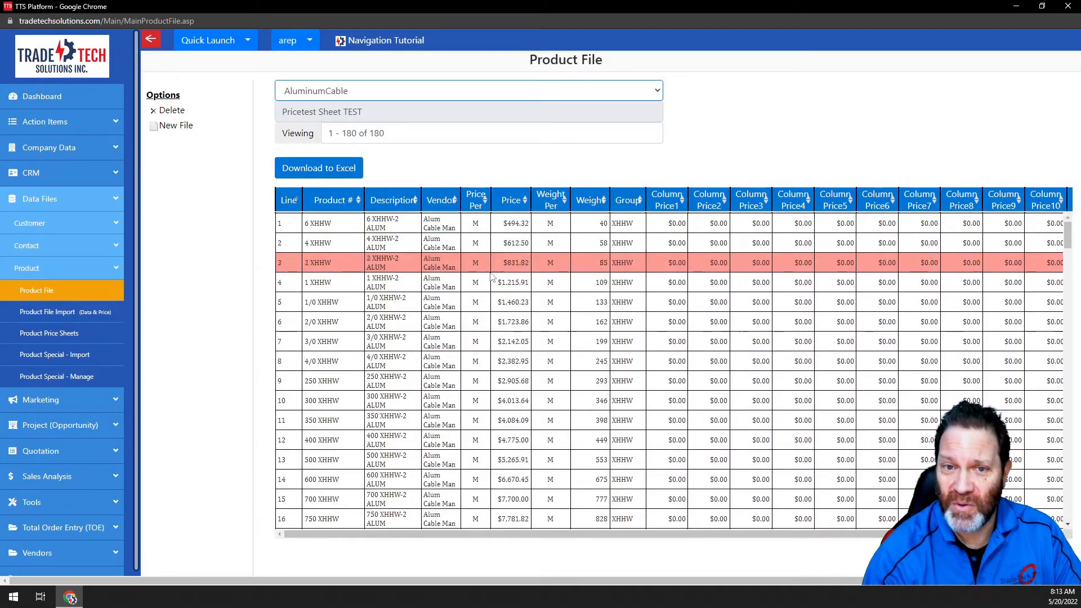
{"action": "scroll", "coordinate": [507, 292], "scroll_direction": "down", "scroll_amount": 20}
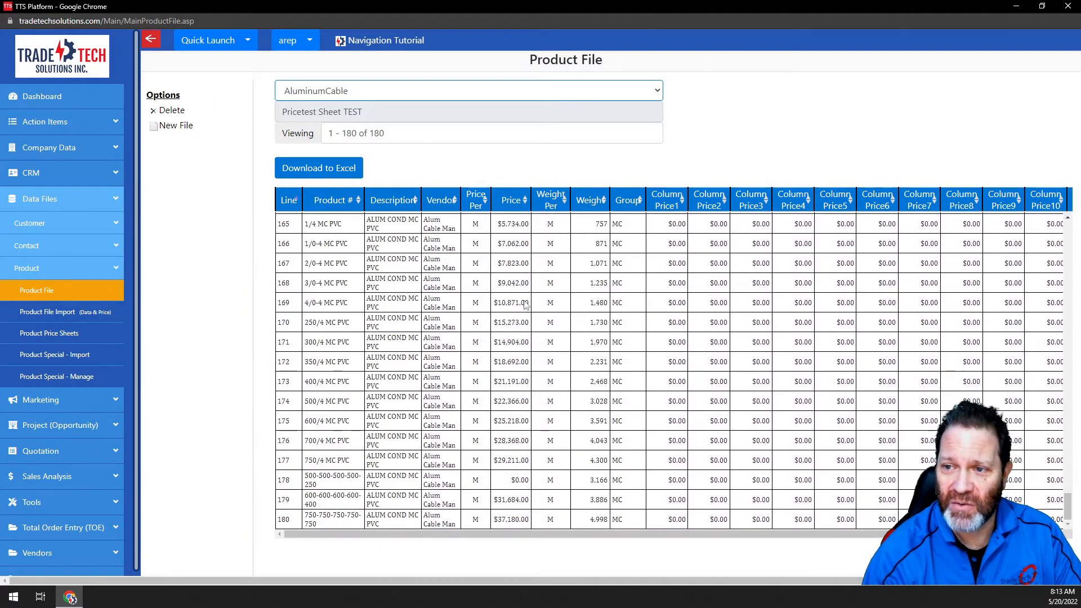
{"action": "scroll", "coordinate": [524, 305], "scroll_direction": "up", "scroll_amount": 20}
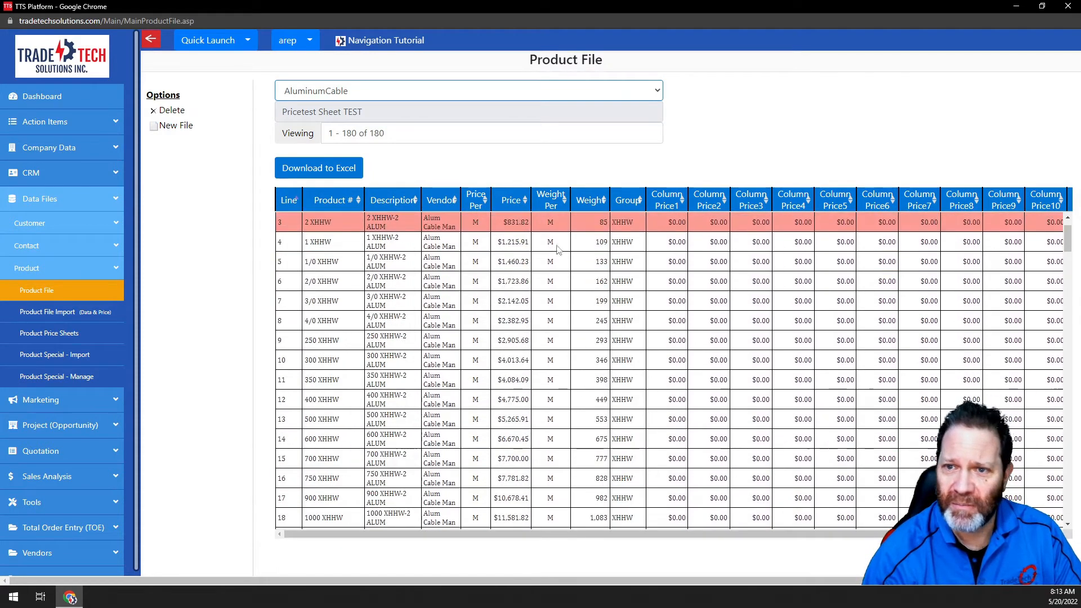
{"action": "scroll", "coordinate": [558, 248], "scroll_direction": "up", "scroll_amount": 2}
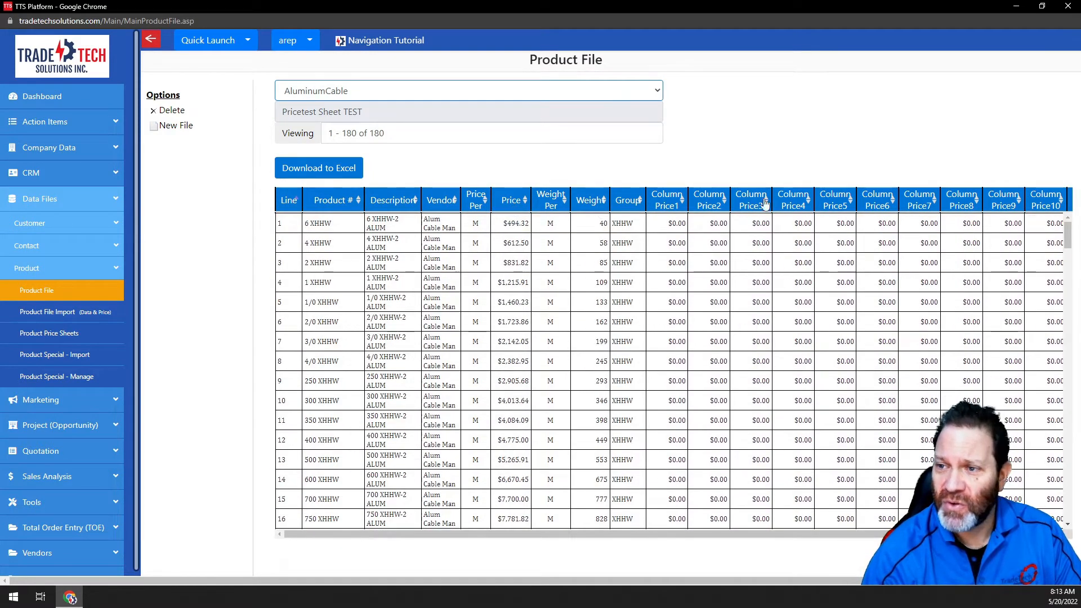
{"action": "left_click_drag", "start_coordinate": [895, 534], "coordinate": [757, 541]}
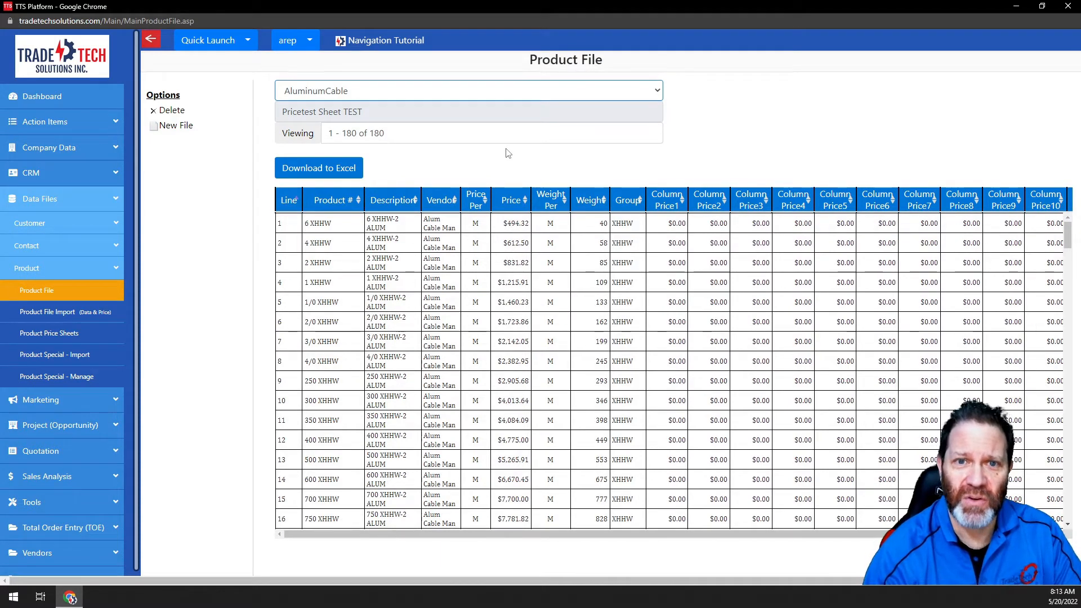
Step: Open the AluminumCableDiscount file and examine the SER group multipliers for the List Price and Key Levels rows
{"action": "left_click", "coordinate": [657, 91]}
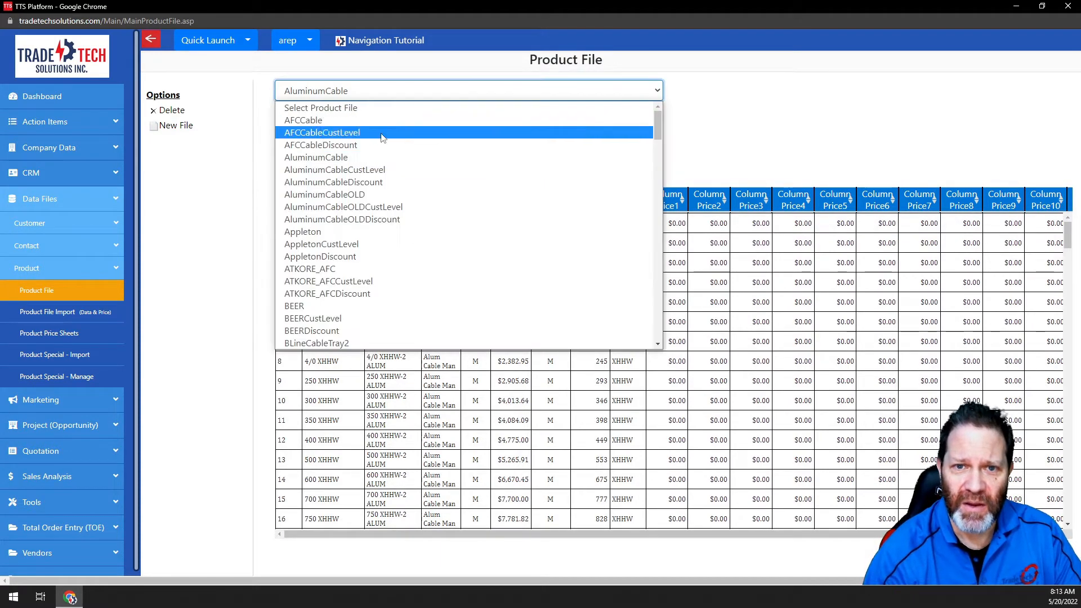
{"action": "left_click", "coordinate": [340, 186]}
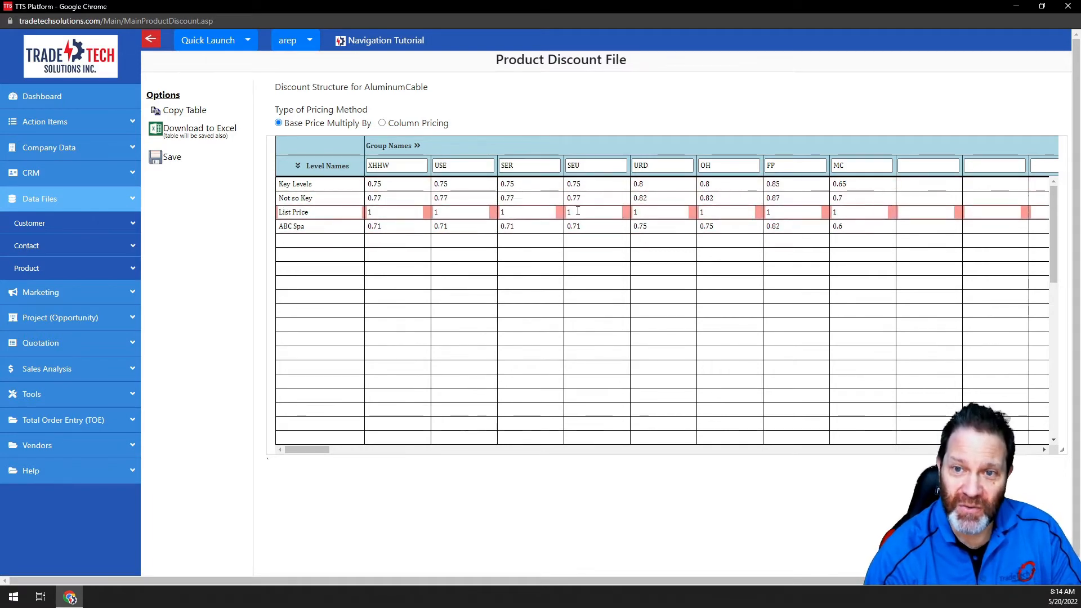
{"action": "left_click", "coordinate": [494, 216]}
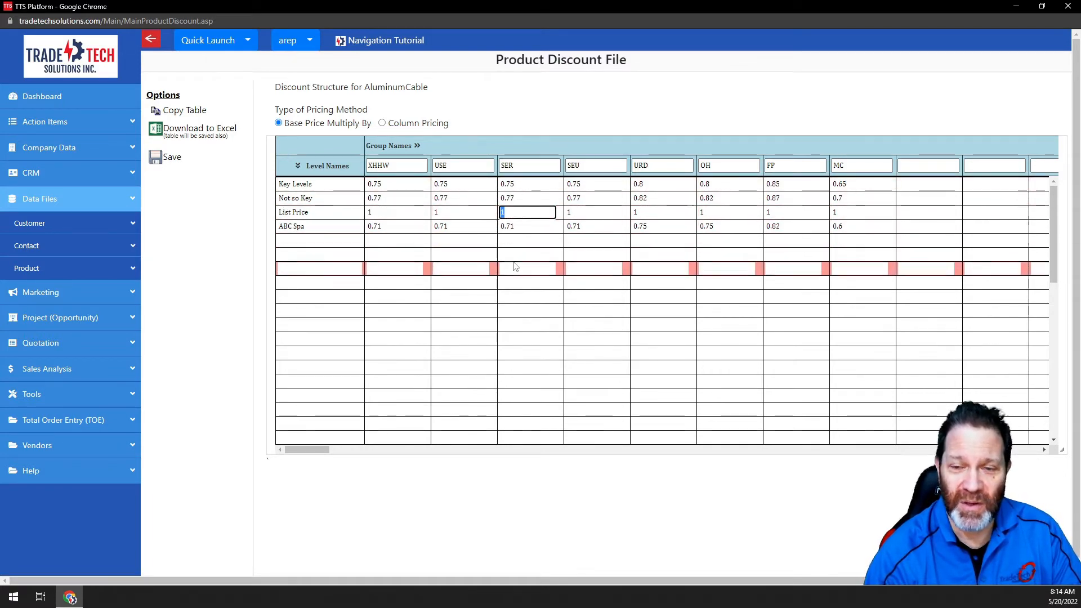
{"action": "left_click", "coordinate": [531, 213]}
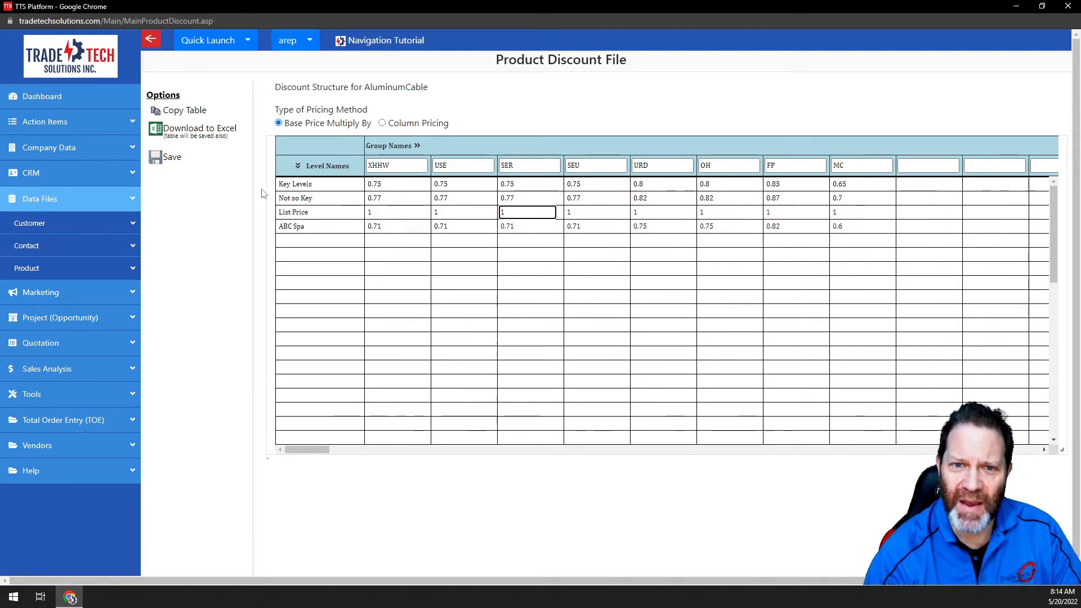
{"action": "left_click", "coordinate": [537, 183]}
{"action": "double_click", "coordinate": [536, 184]}
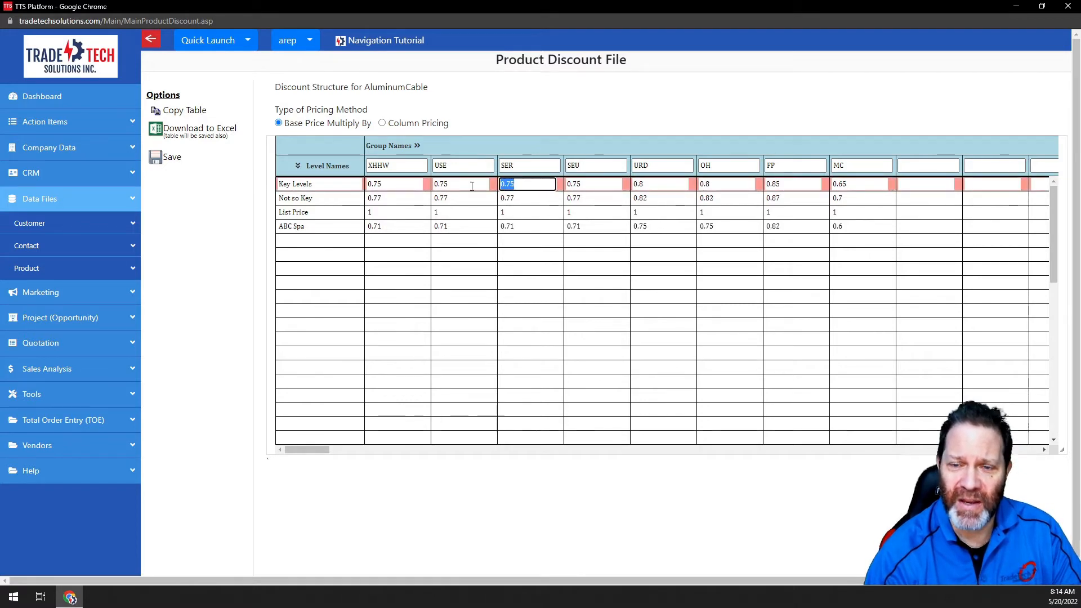
{"action": "left_click", "coordinate": [528, 182]}
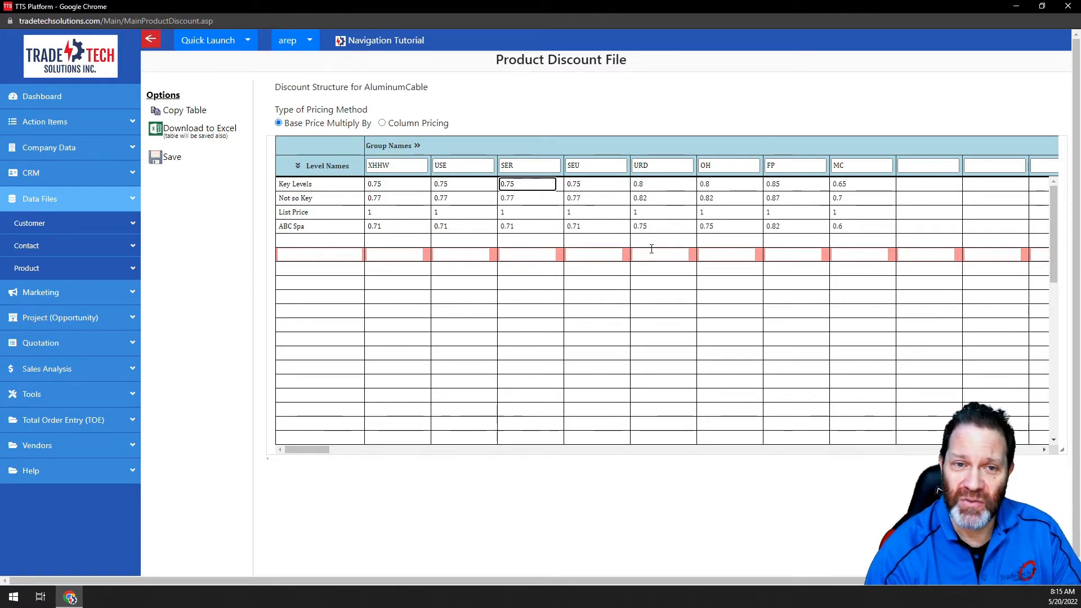
{"action": "left_click", "coordinate": [129, 273]}
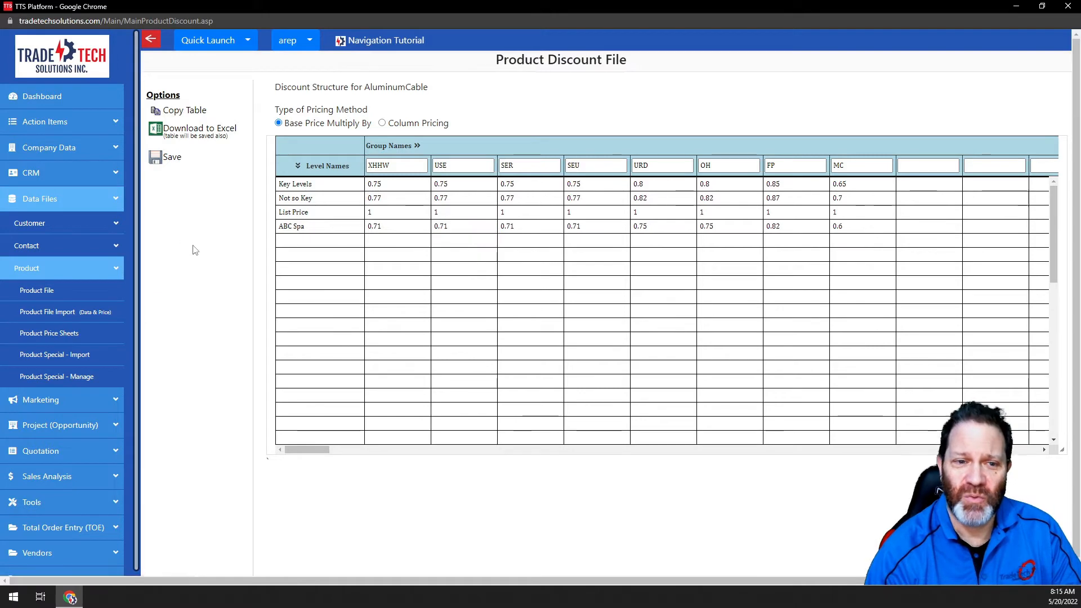
{"action": "left_click", "coordinate": [118, 454]}
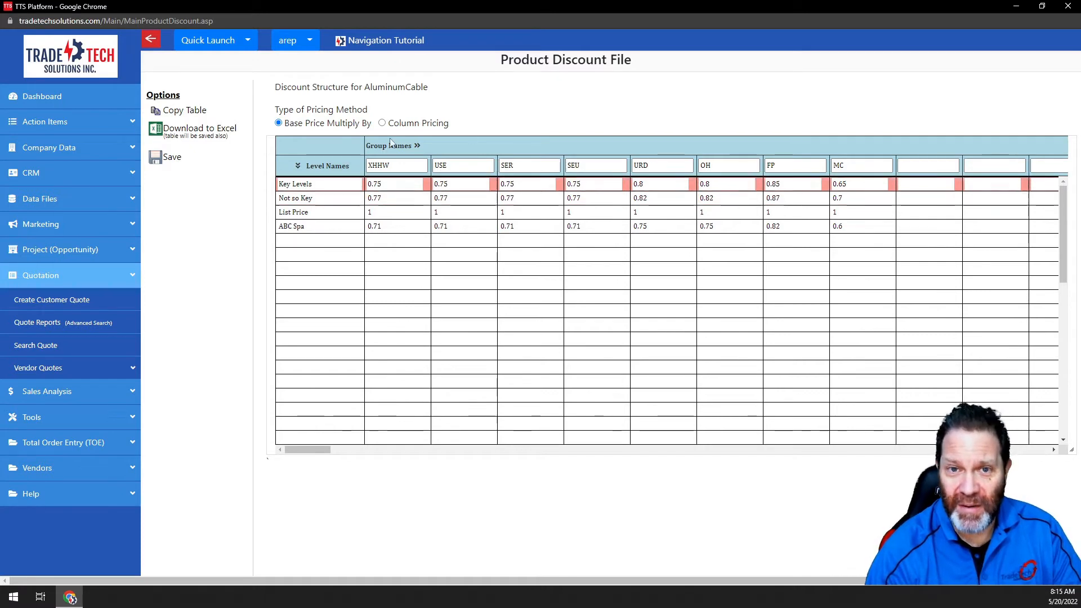
Step: Return to the product file page and open AluminumCableCustLevel to view the customers' discount levels
{"action": "right_click", "coordinate": [208, 219]}
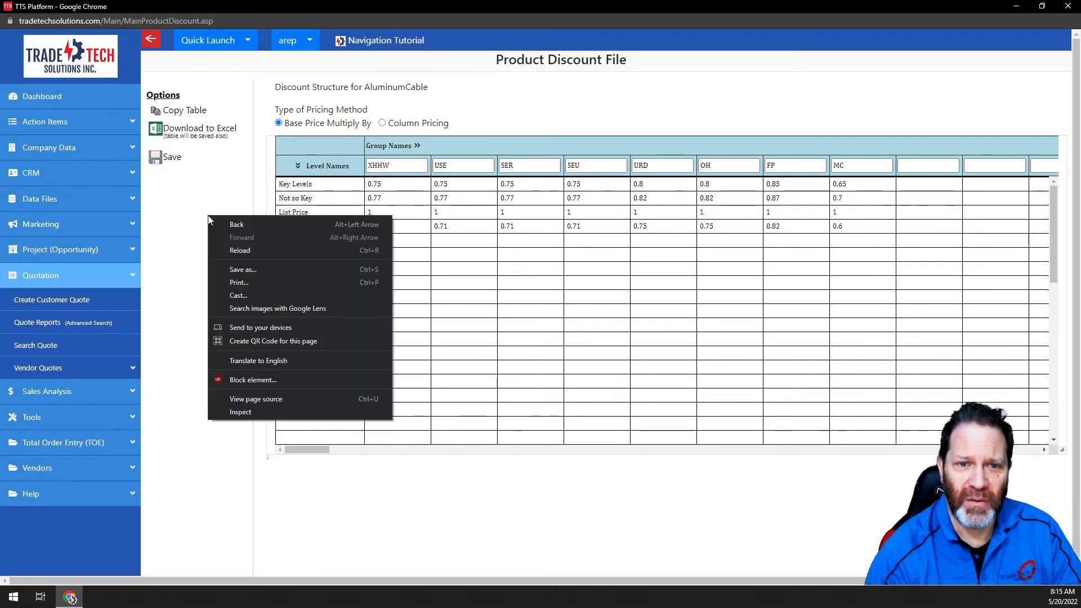
{"action": "left_click", "coordinate": [227, 225]}
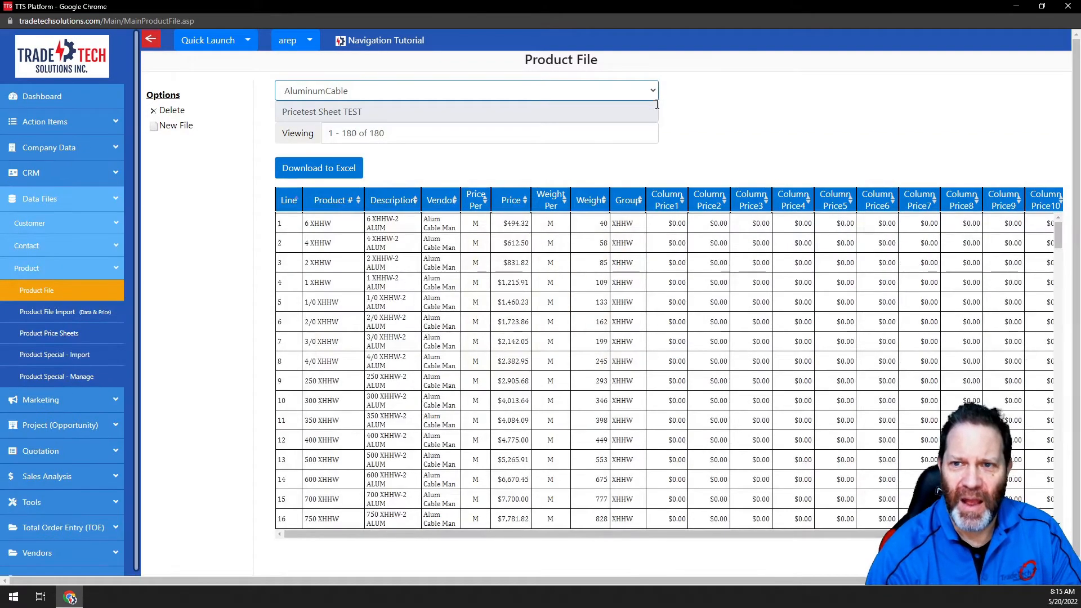
{"action": "left_click", "coordinate": [656, 92]}
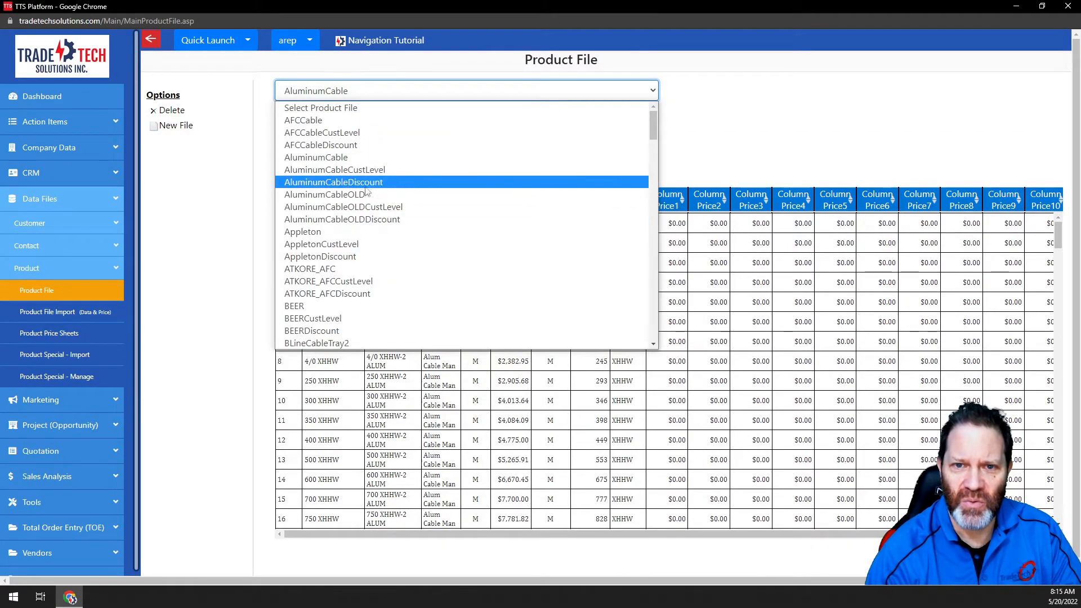
{"action": "left_click", "coordinate": [360, 170]}
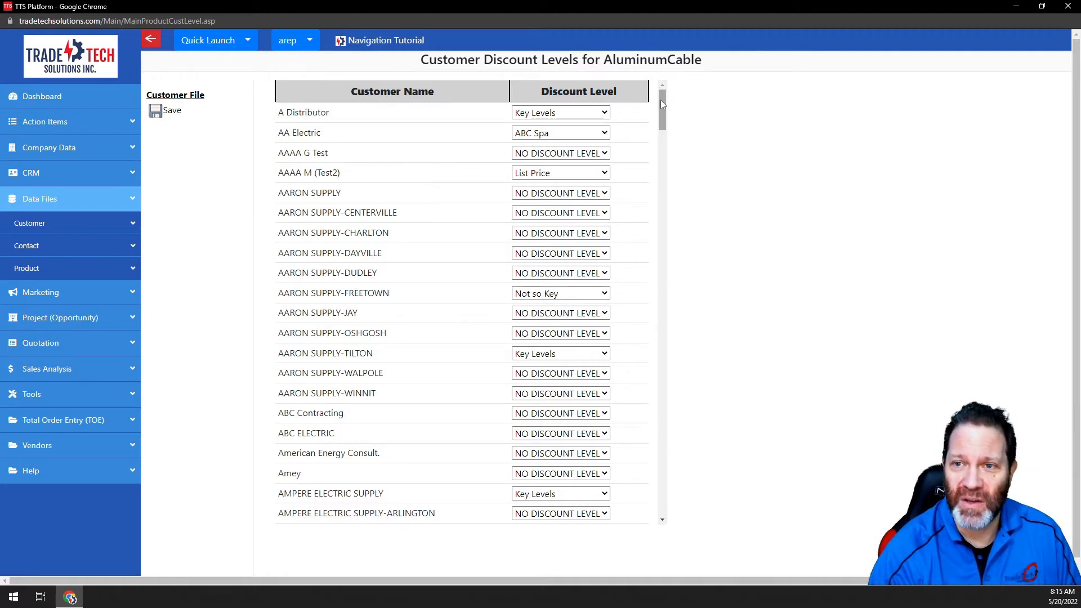
{"action": "left_click_drag", "start_coordinate": [662, 102], "coordinate": [487, 138]}
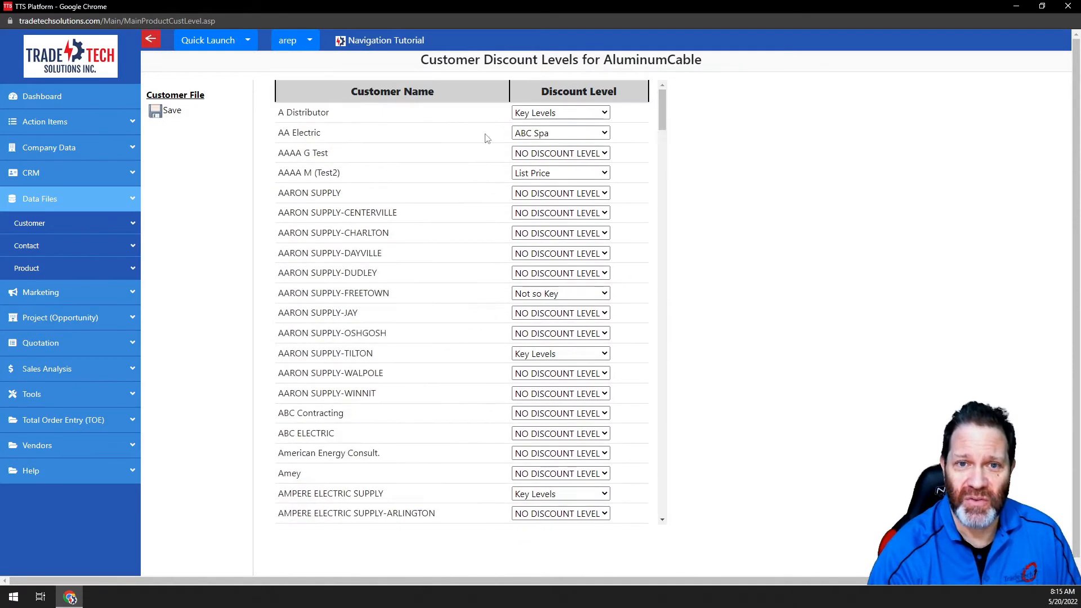
Step: Set the AluminumCable discount level of A Distributor to List Price
{"action": "left_click", "coordinate": [605, 113]}
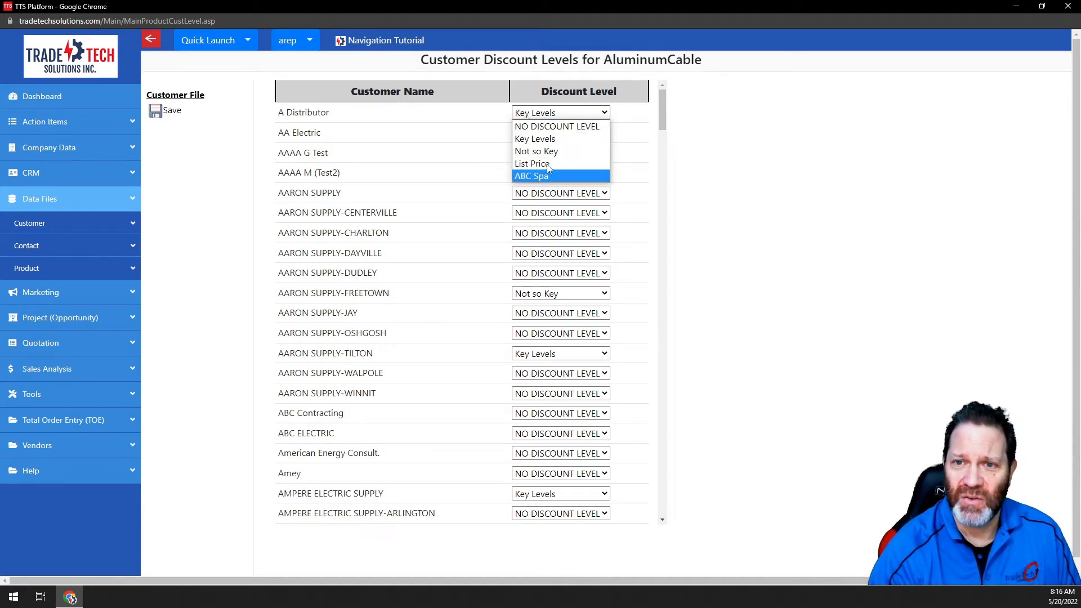
{"action": "left_click", "coordinate": [541, 139]}
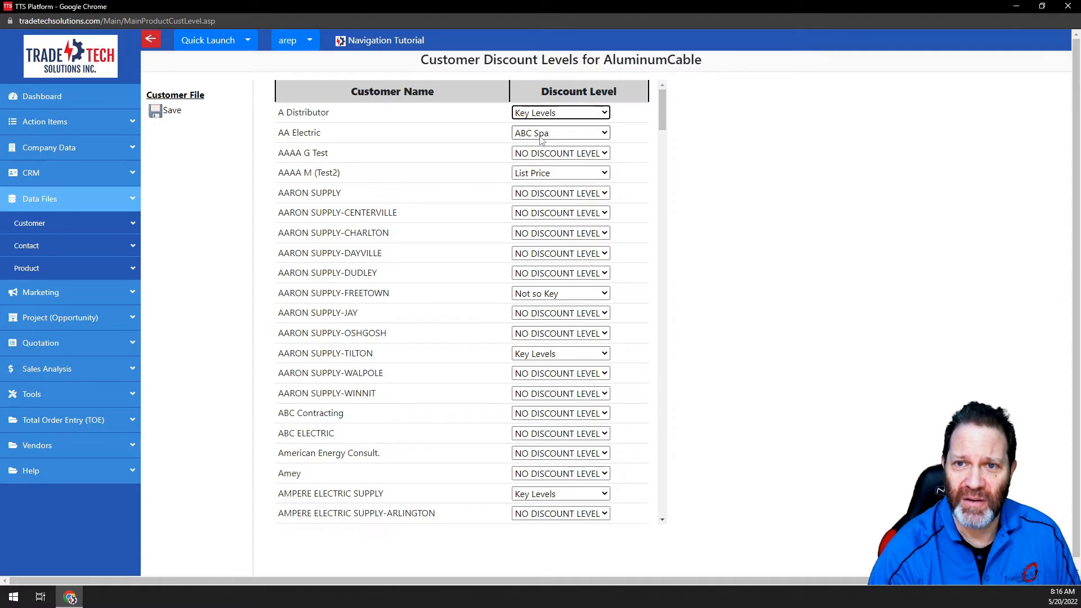
{"action": "left_click", "coordinate": [540, 113]}
{"action": "left_click", "coordinate": [544, 163]}
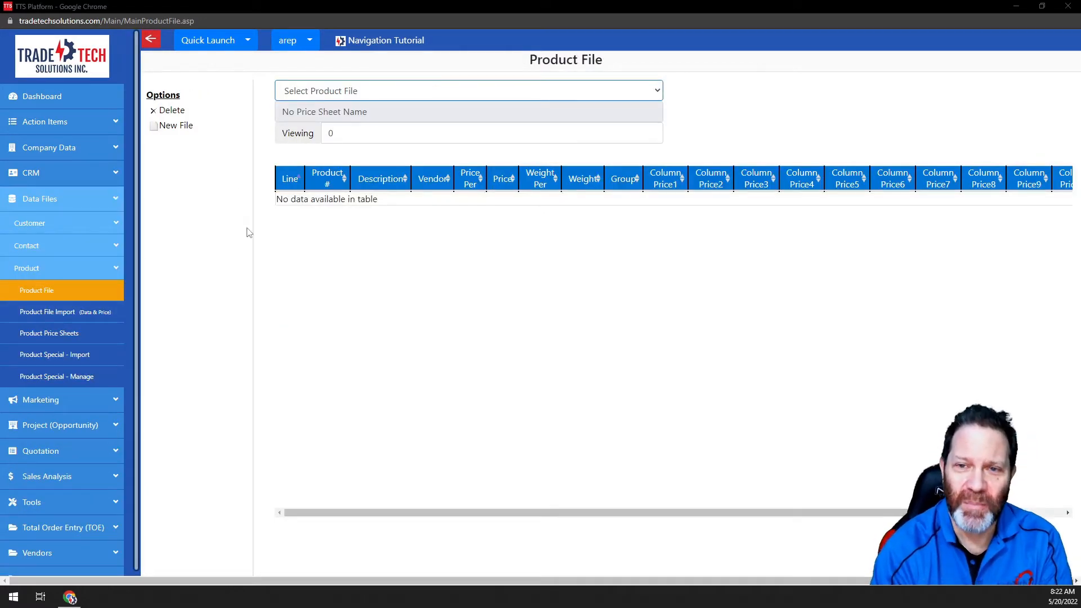
Step: Find and open the jamestestDiscount file in the product file list to view its column pricing structure
{"action": "left_click", "coordinate": [658, 91]}
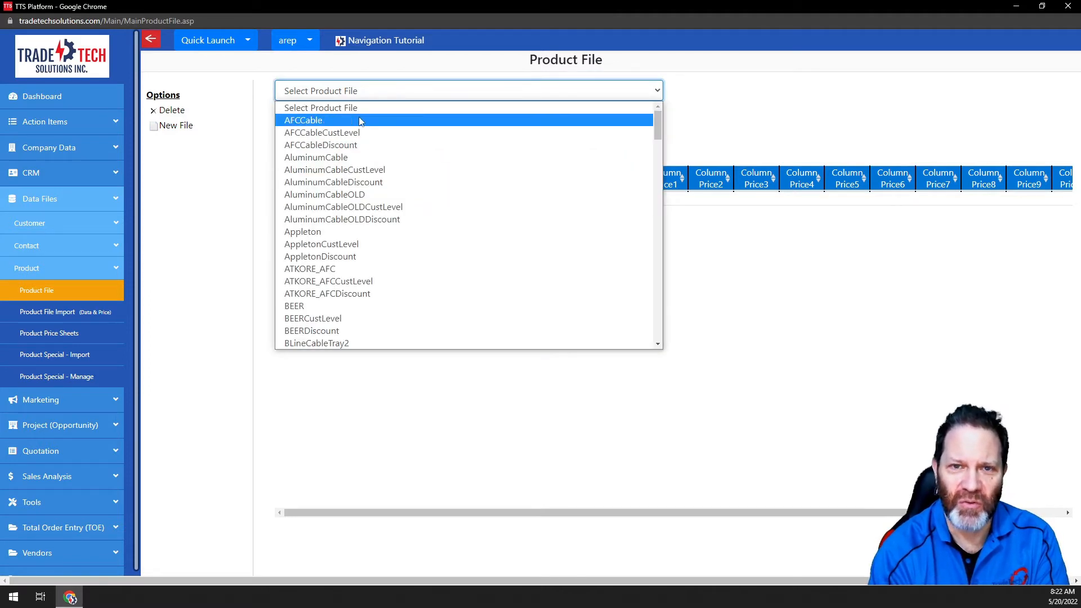
{"action": "scroll", "coordinate": [388, 243], "scroll_direction": "down", "scroll_amount": 15}
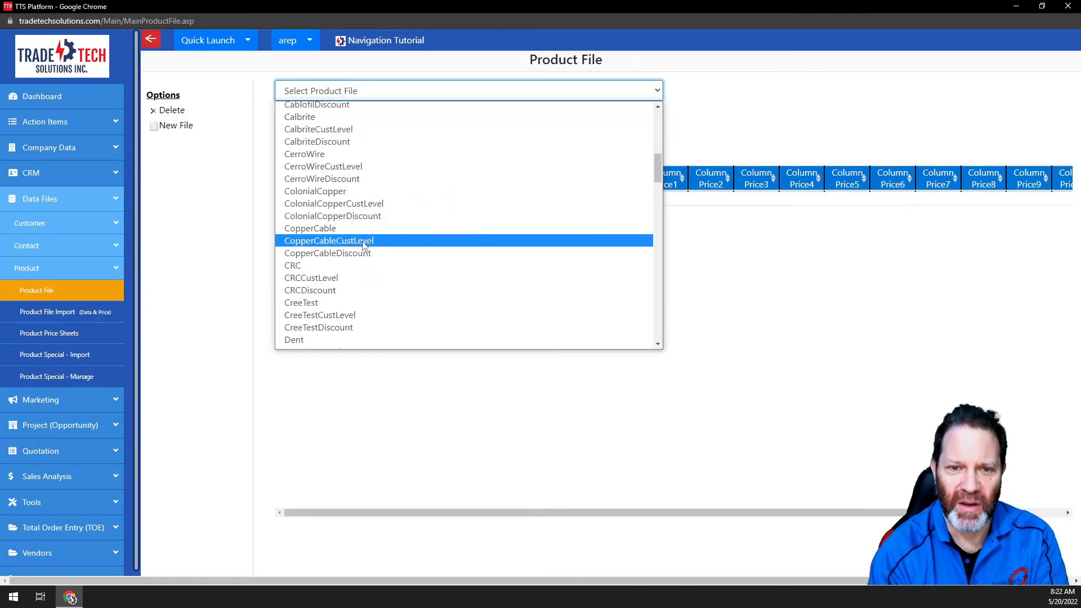
{"action": "scroll", "coordinate": [391, 248], "scroll_direction": "down", "scroll_amount": 10}
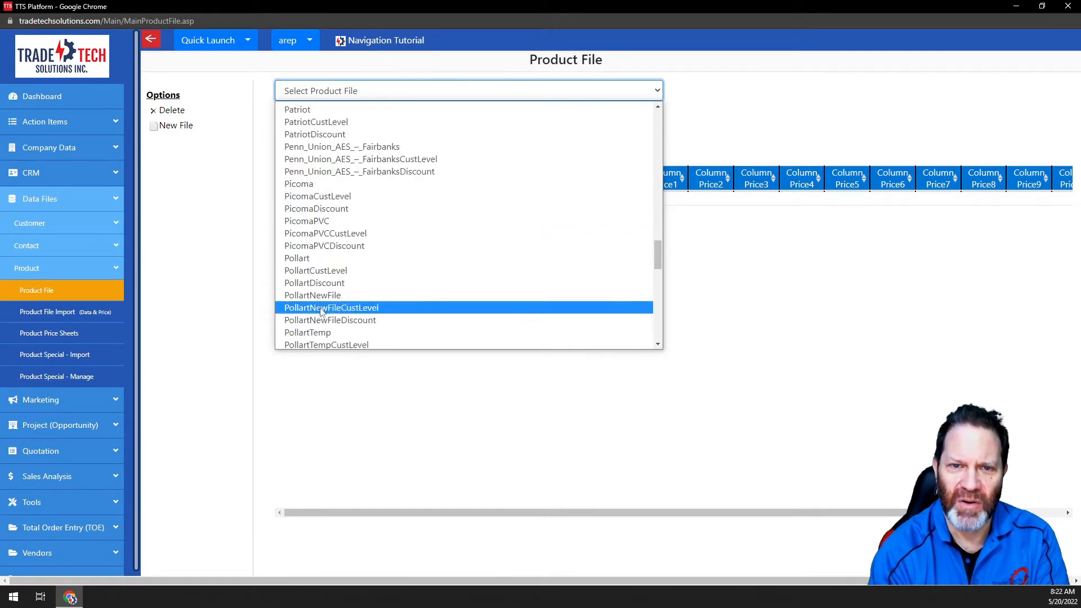
{"action": "scroll", "coordinate": [394, 242], "scroll_direction": "down", "scroll_amount": 8}
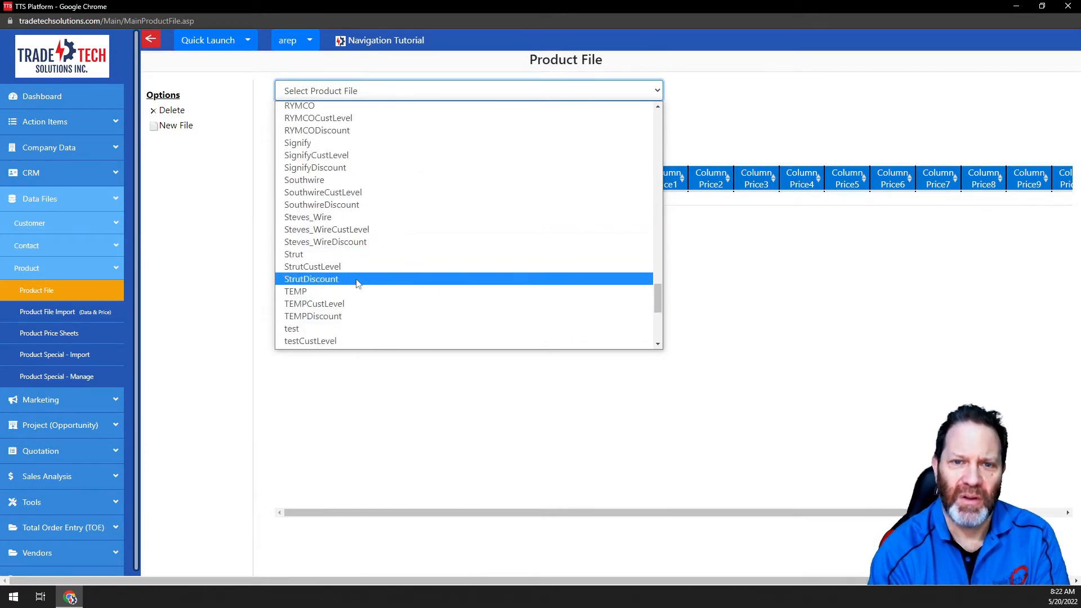
{"action": "scroll", "coordinate": [386, 262], "scroll_direction": "down", "scroll_amount": 6}
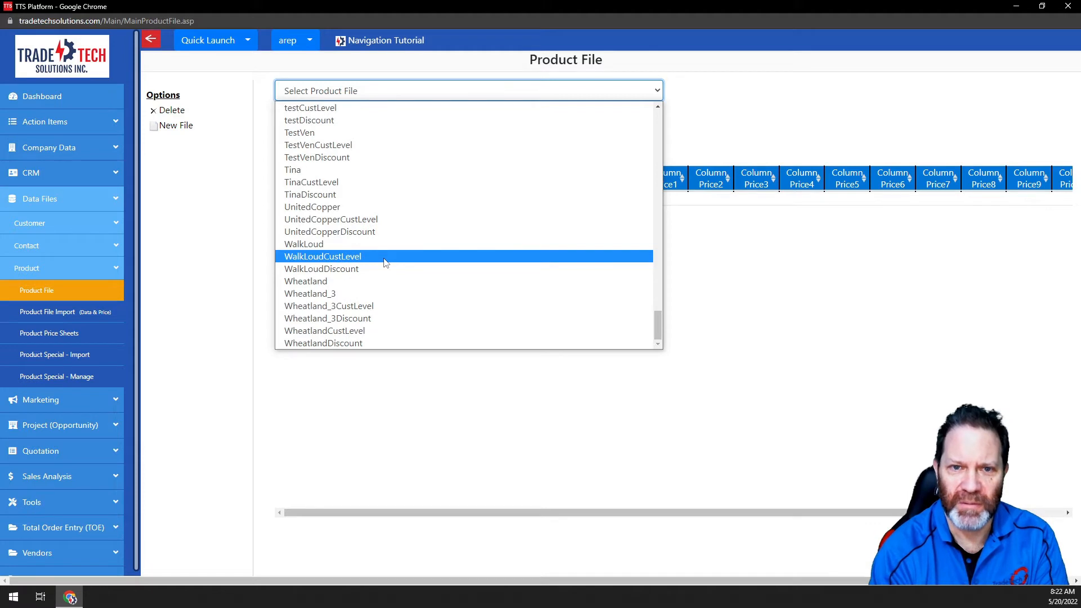
{"action": "scroll", "coordinate": [387, 263], "scroll_direction": "up", "scroll_amount": 20}
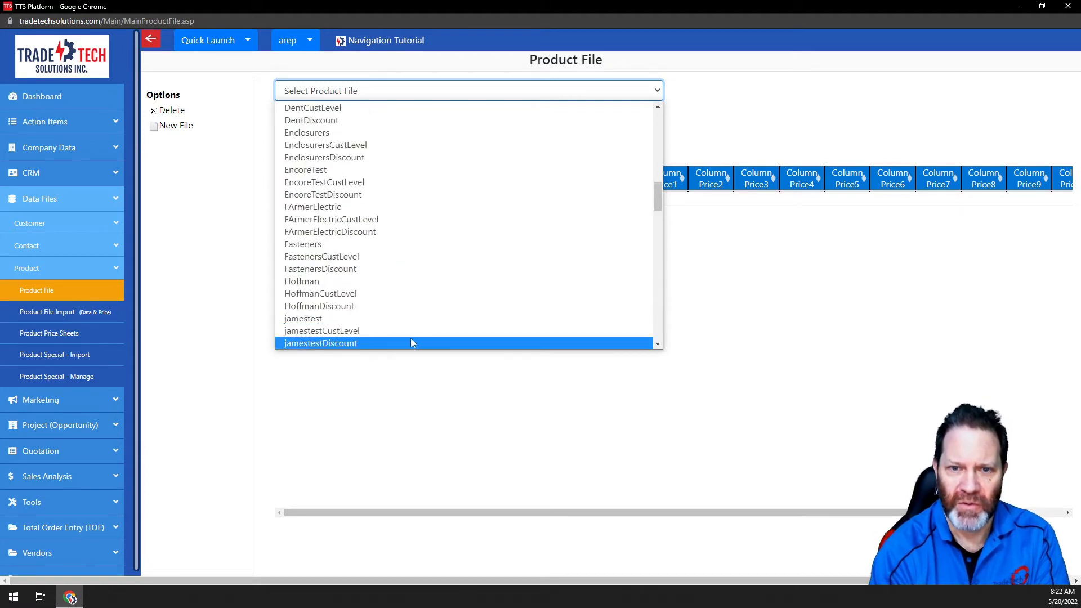
{"action": "left_click", "coordinate": [324, 344]}
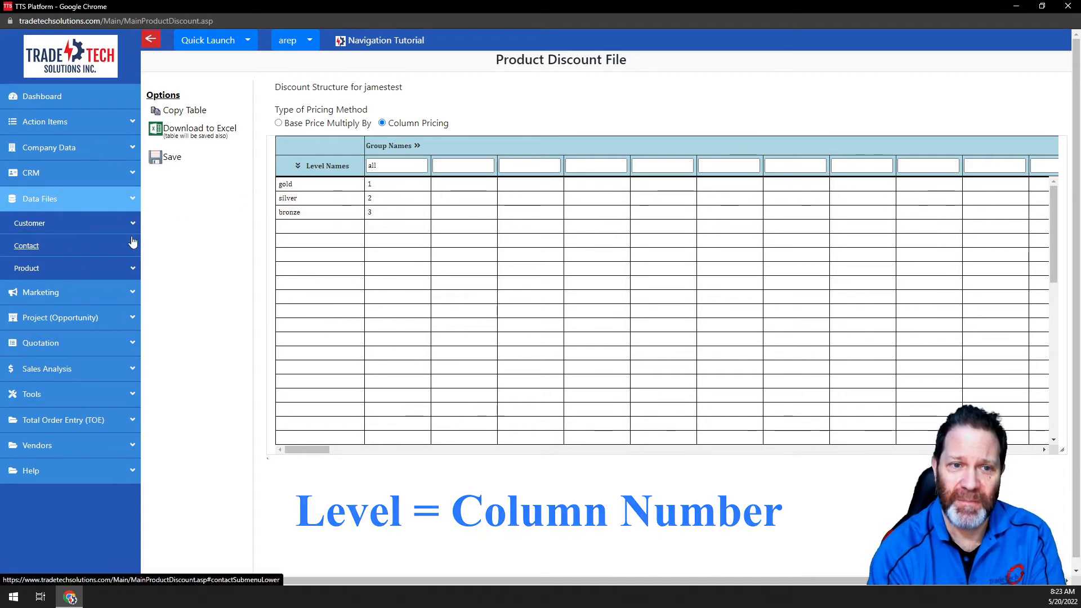
Step: Open the product file import page and select Steves_Wire as the vendor product file to upload to
{"action": "left_click", "coordinate": [132, 268]}
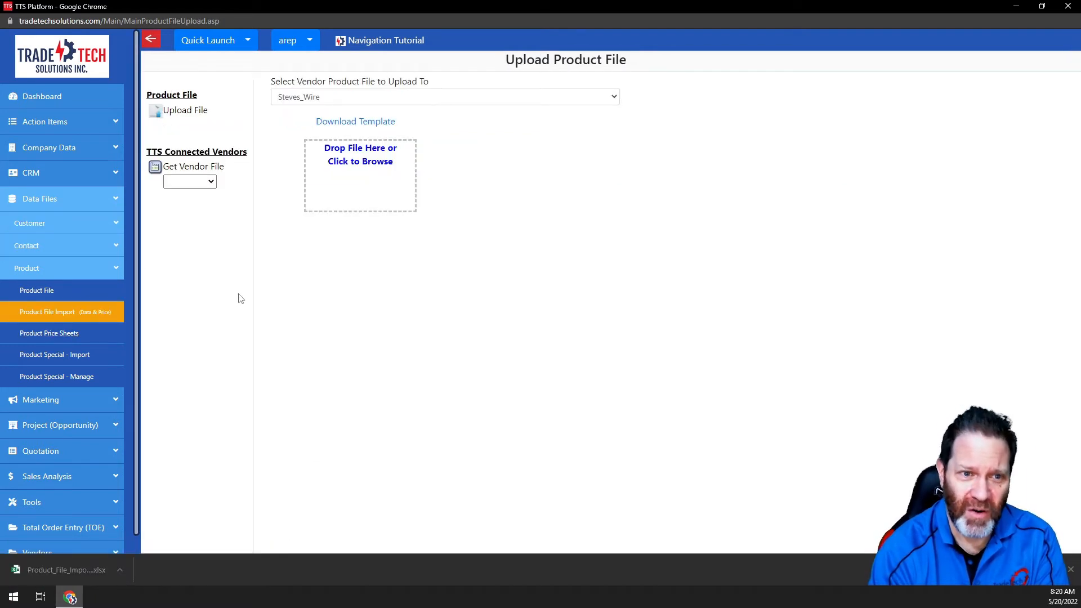
{"action": "left_click", "coordinate": [49, 313]}
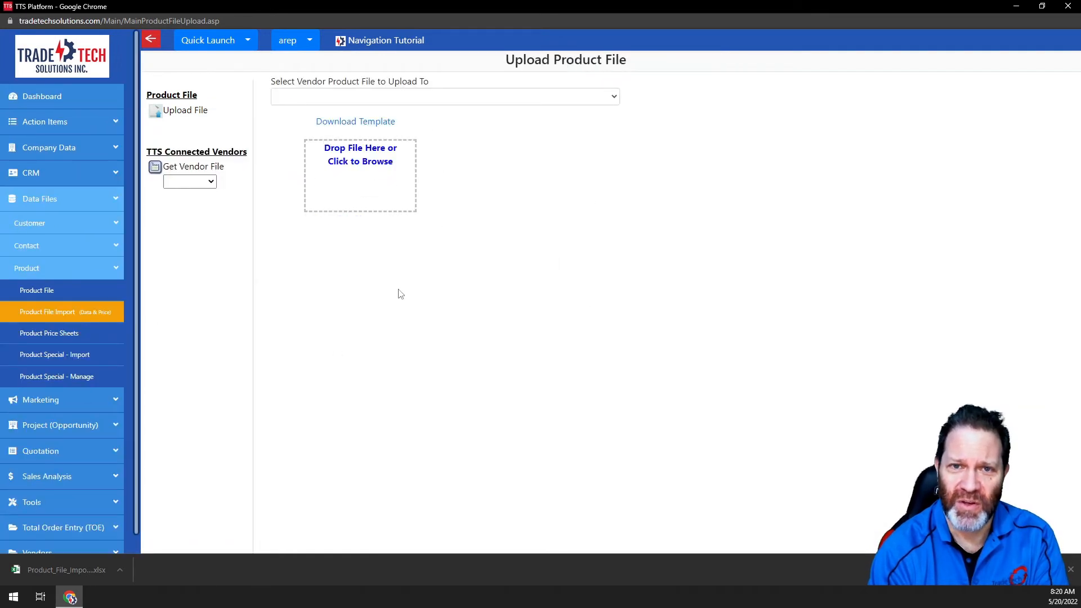
{"action": "left_click", "coordinate": [613, 97]}
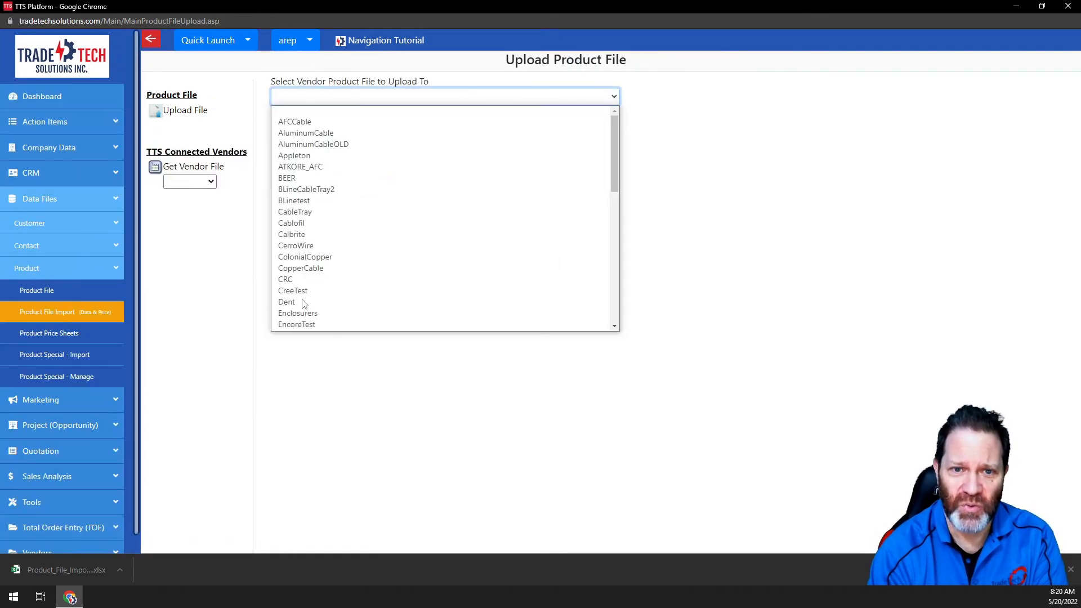
{"action": "scroll", "coordinate": [304, 304], "scroll_direction": "down", "scroll_amount": 10}
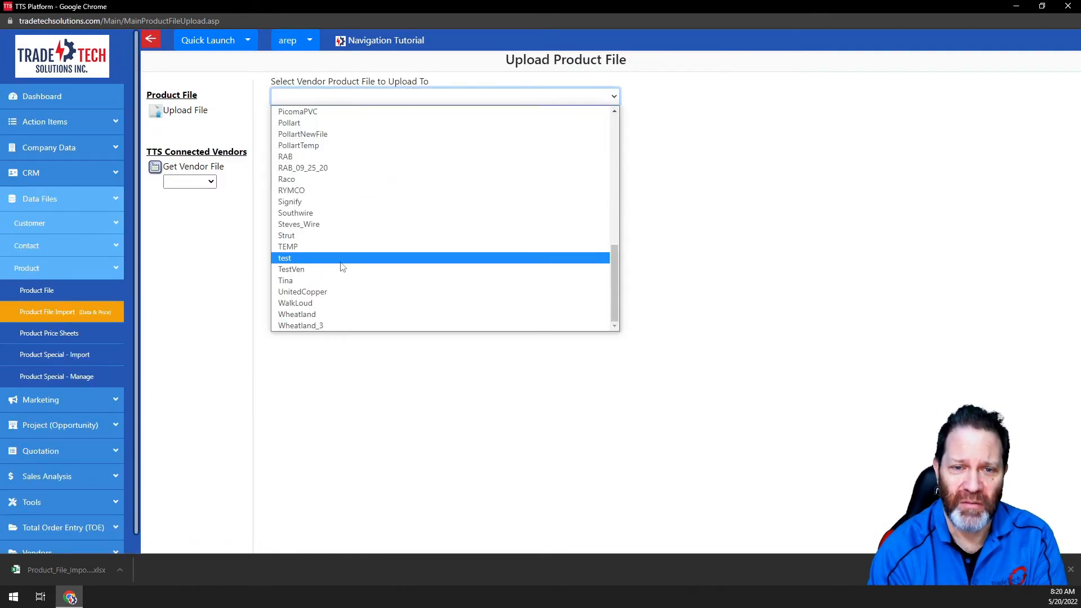
{"action": "left_click", "coordinate": [311, 225]}
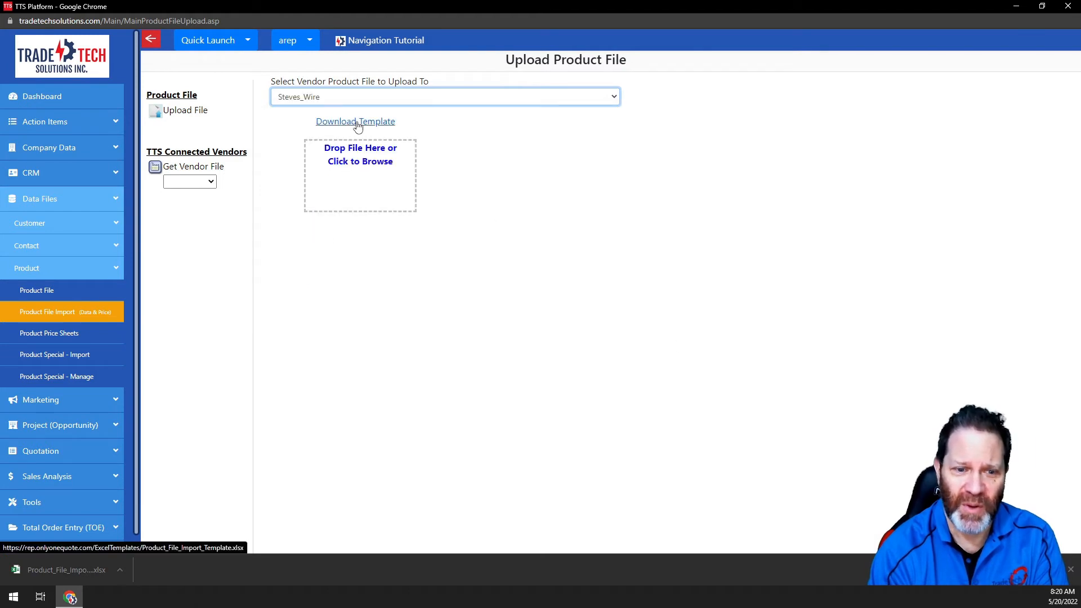
Step: Open the downloaded Product_File_Import_Template workbook in Excel and maximize its window
{"action": "left_click", "coordinate": [63, 570]}
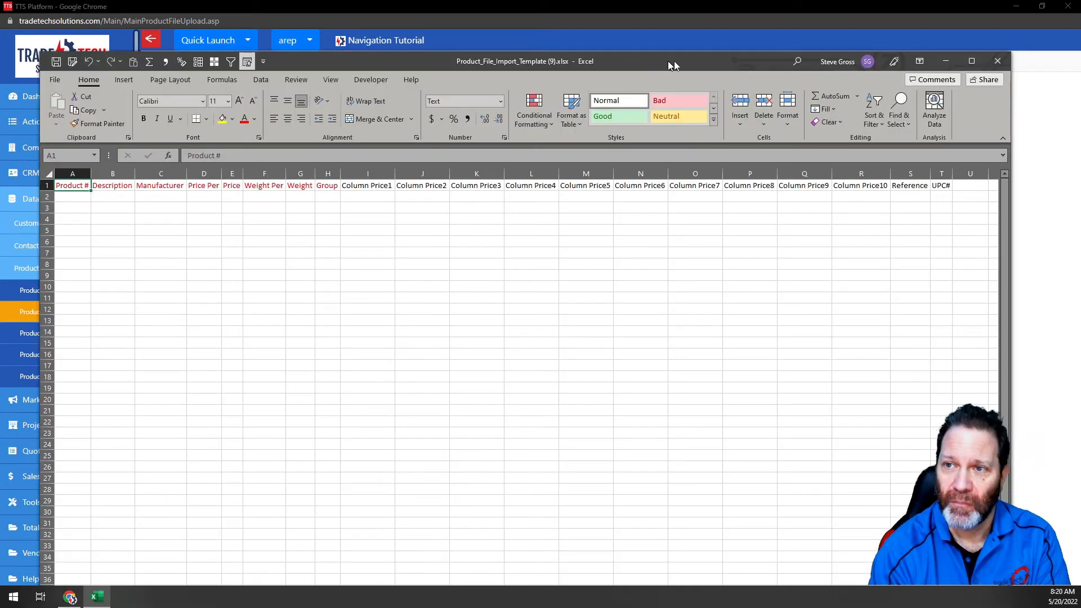
{"action": "left_click_drag", "start_coordinate": [668, 61], "coordinate": [693, 56]}
{"action": "left_click", "coordinate": [996, 56]}
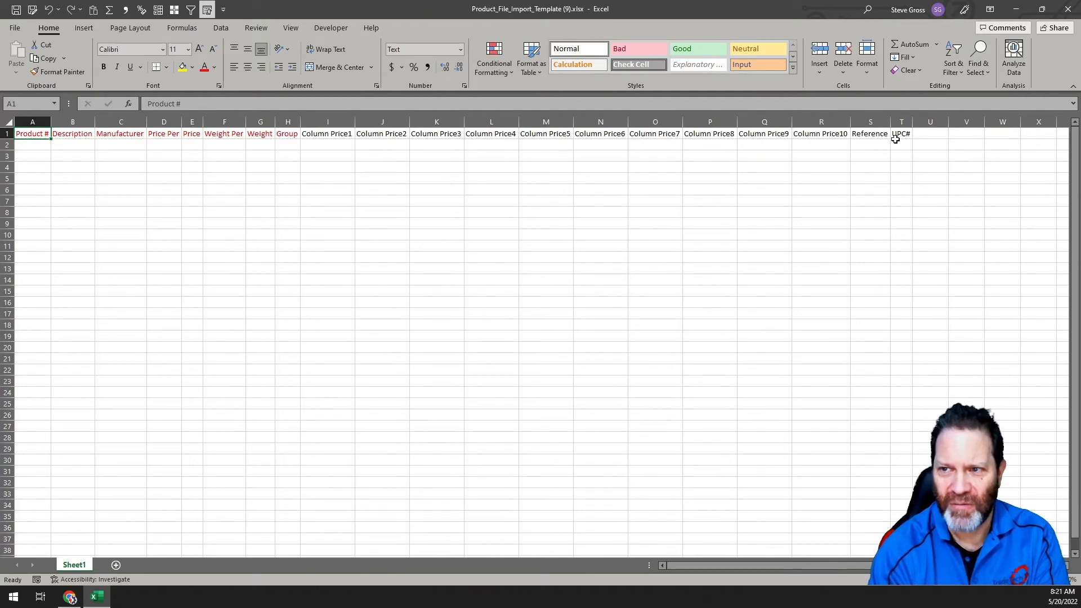
Step: Examine the template's required columns from Group back to Product #, and close the workbook
{"action": "left_click", "coordinate": [287, 146]}
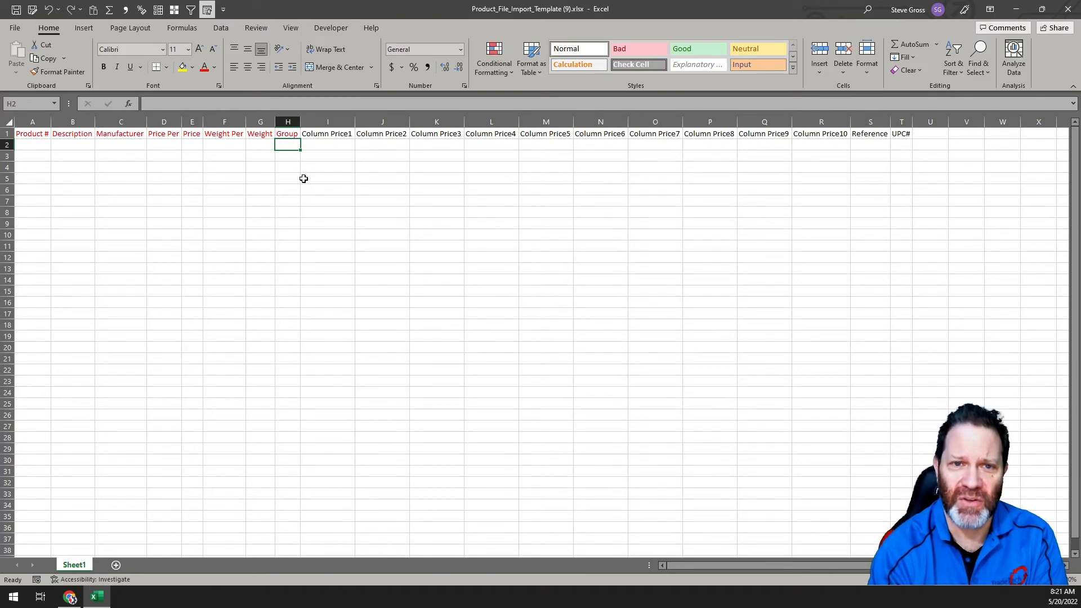
{"action": "left_click", "coordinate": [263, 143]}
{"action": "left_click", "coordinate": [235, 143]}
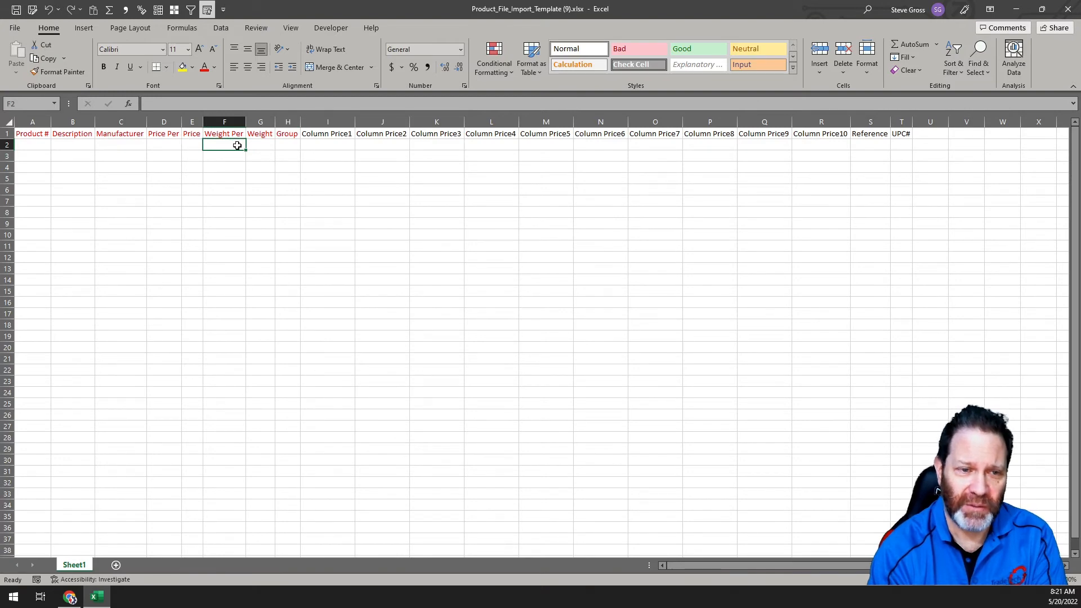
{"action": "left_click", "coordinate": [191, 145]}
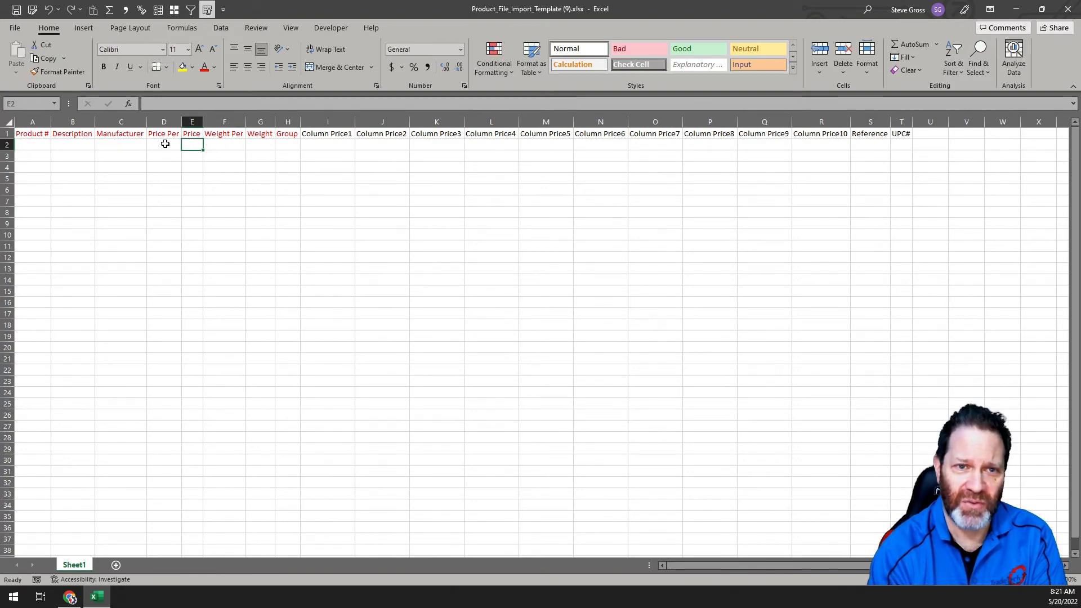
{"action": "left_click", "coordinate": [165, 144]}
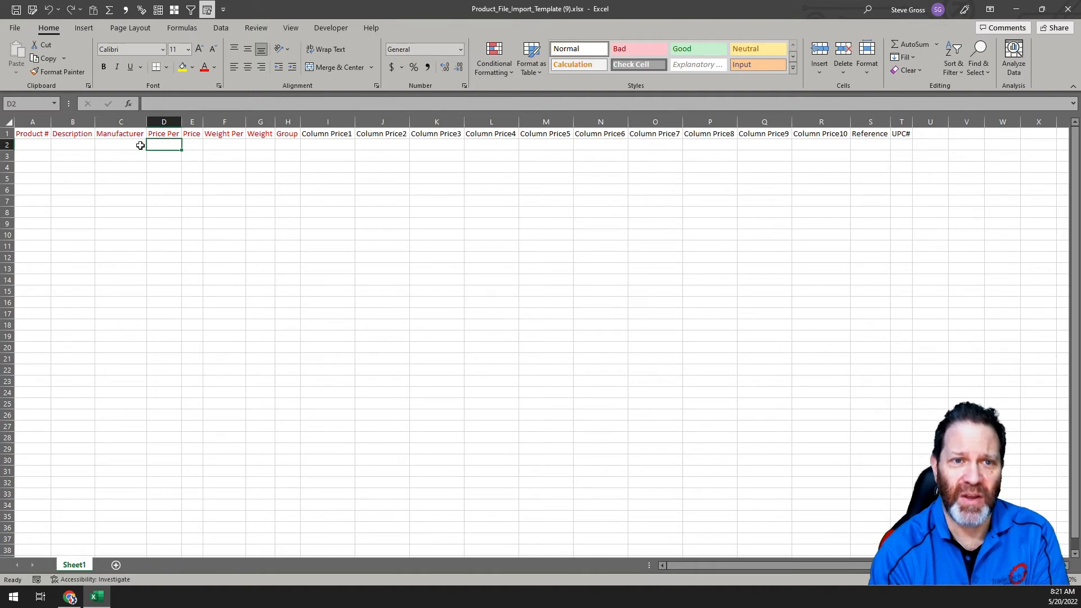
{"action": "left_click", "coordinate": [116, 142]}
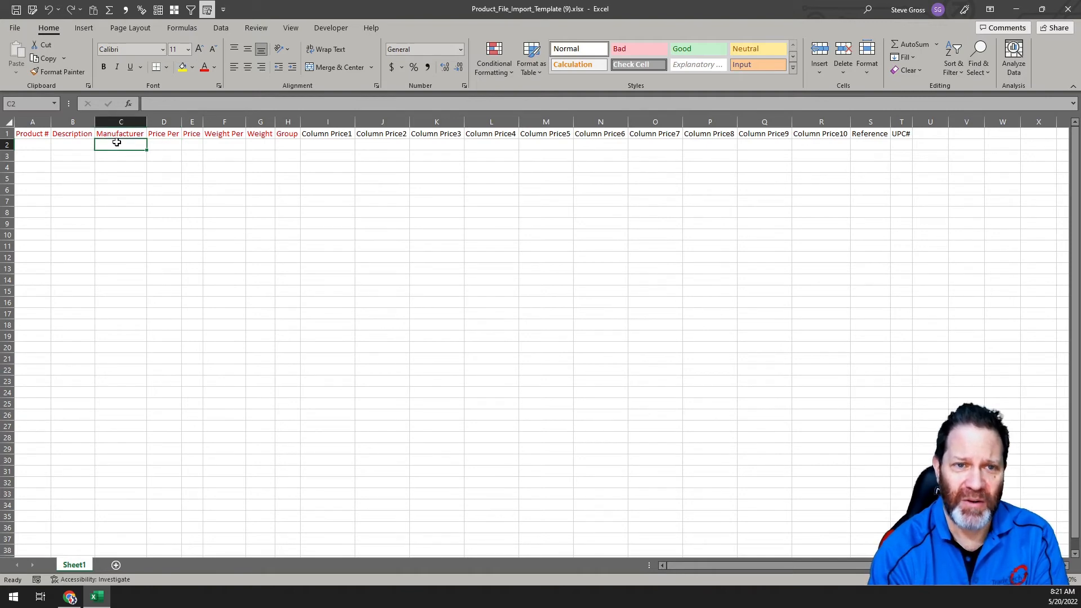
{"action": "left_click", "coordinate": [72, 143]}
{"action": "left_click", "coordinate": [33, 142]}
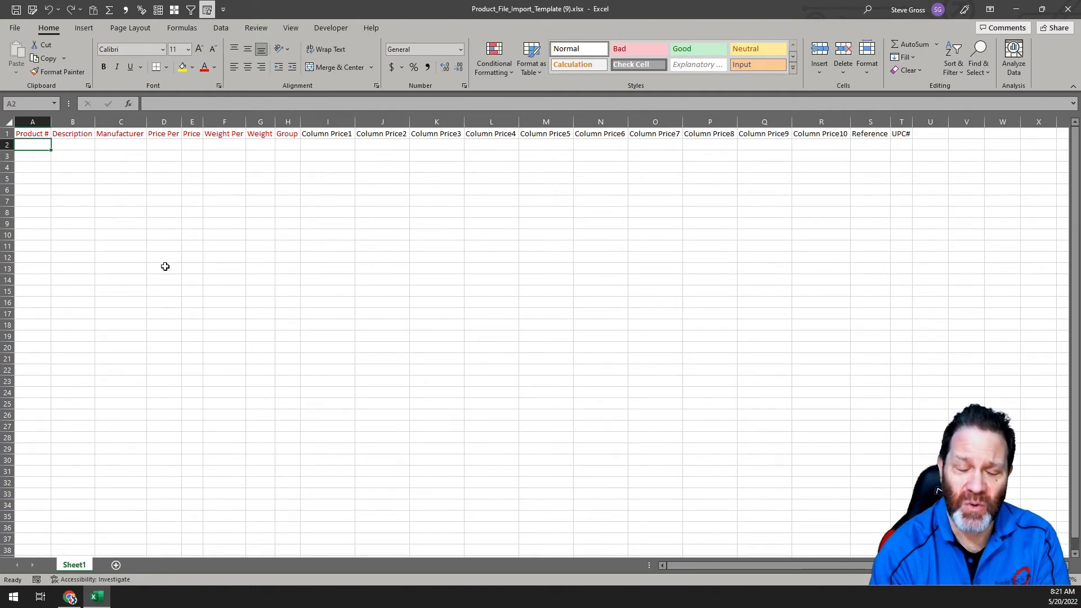
{"action": "left_click", "coordinate": [1069, 10]}
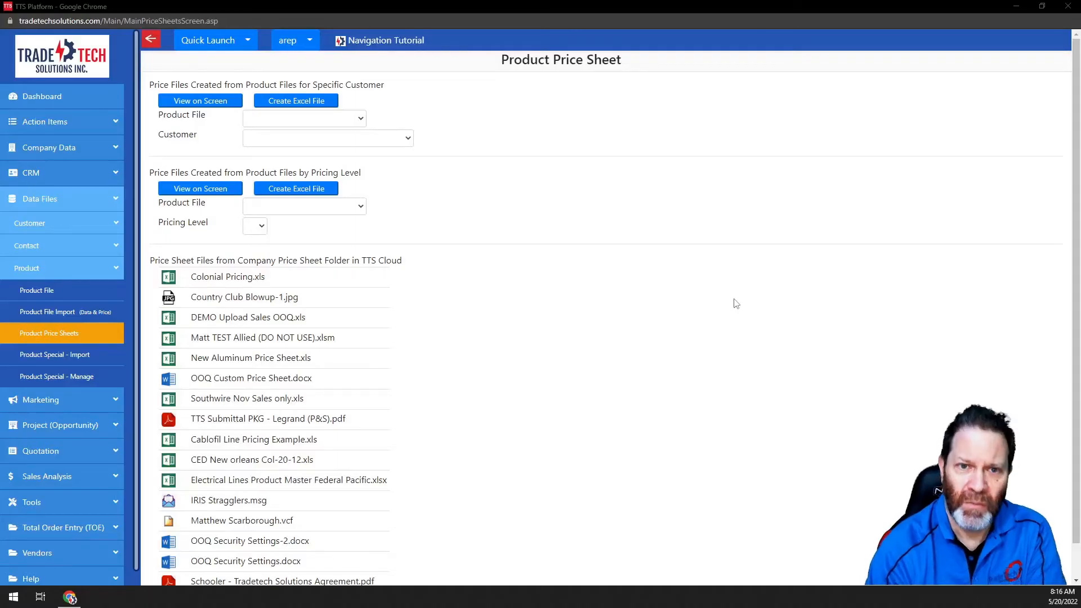
Step: Open the product price sheets page and display the AluminumCable price sheet for the customer A Distributor on screen
{"action": "left_click", "coordinate": [55, 335]}
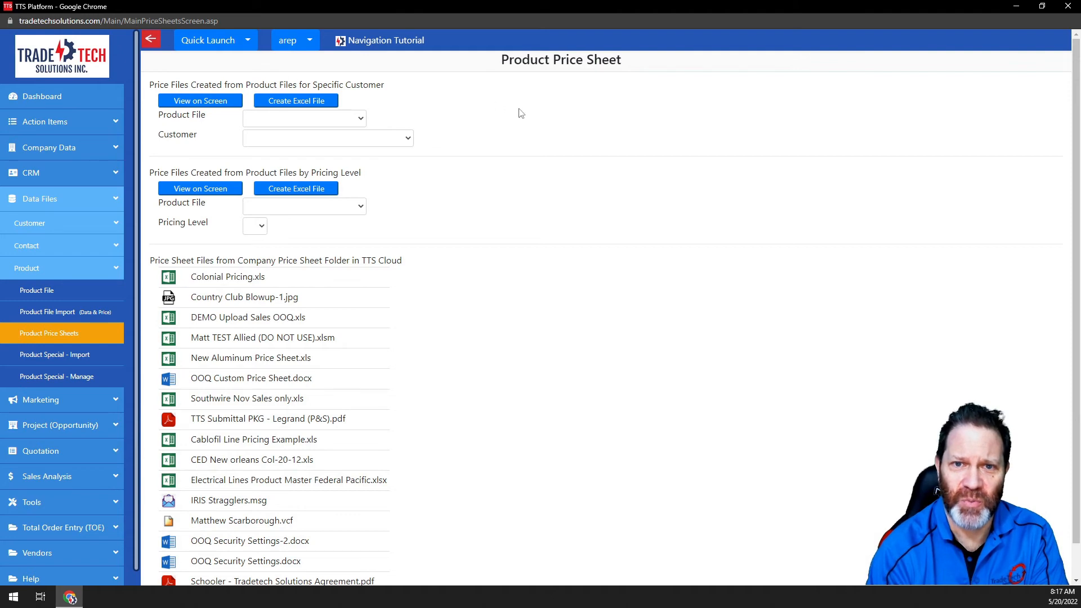
{"action": "left_click", "coordinate": [363, 119]}
{"action": "left_click", "coordinate": [256, 150]}
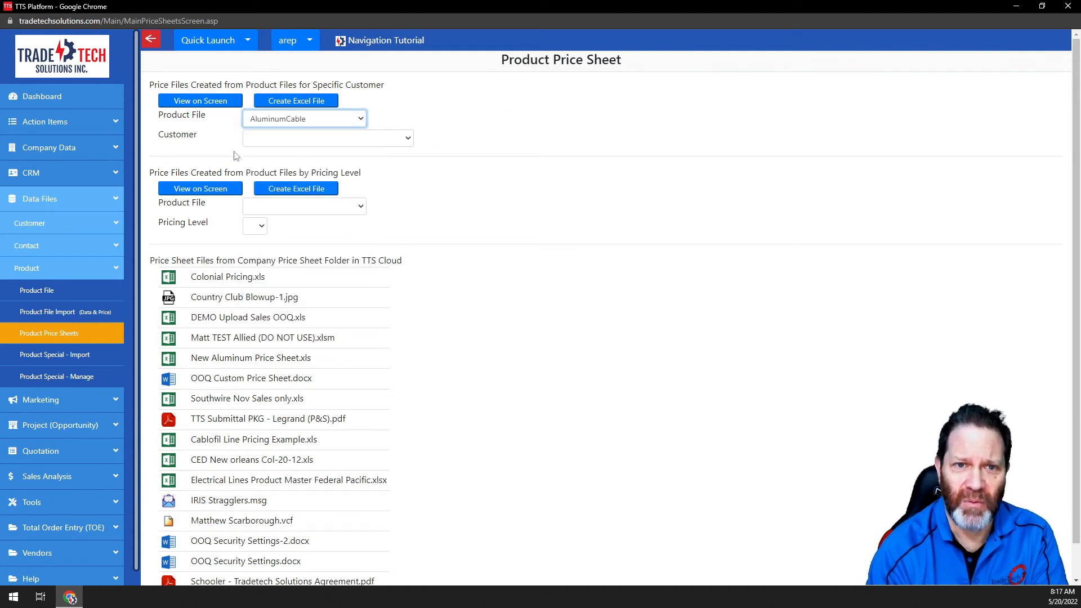
{"action": "left_click", "coordinate": [407, 140]}
{"action": "left_click", "coordinate": [276, 167]}
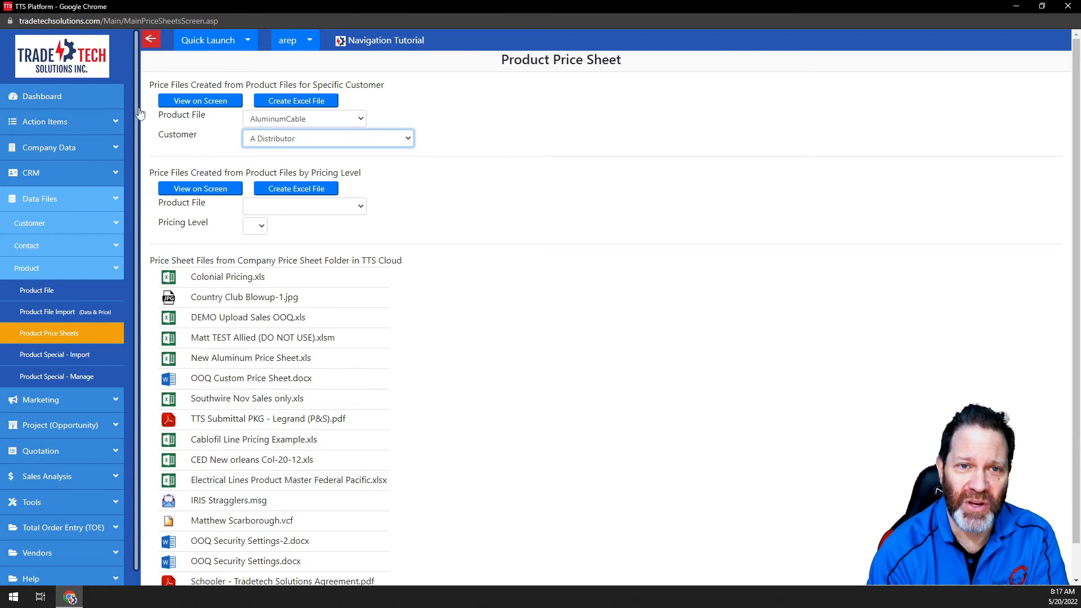
{"action": "left_click", "coordinate": [201, 103]}
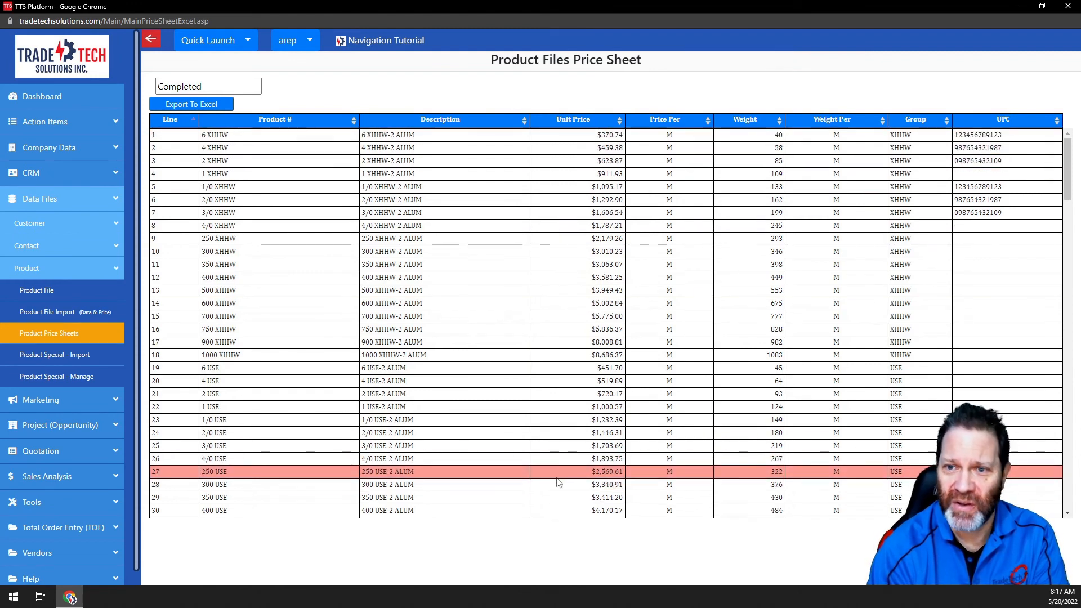
Step: Return to the Product Price Sheet page and change the specific customer for AluminumCable to AARON SUPPLY
{"action": "right_click", "coordinate": [442, 94]}
{"action": "left_click", "coordinate": [462, 100]}
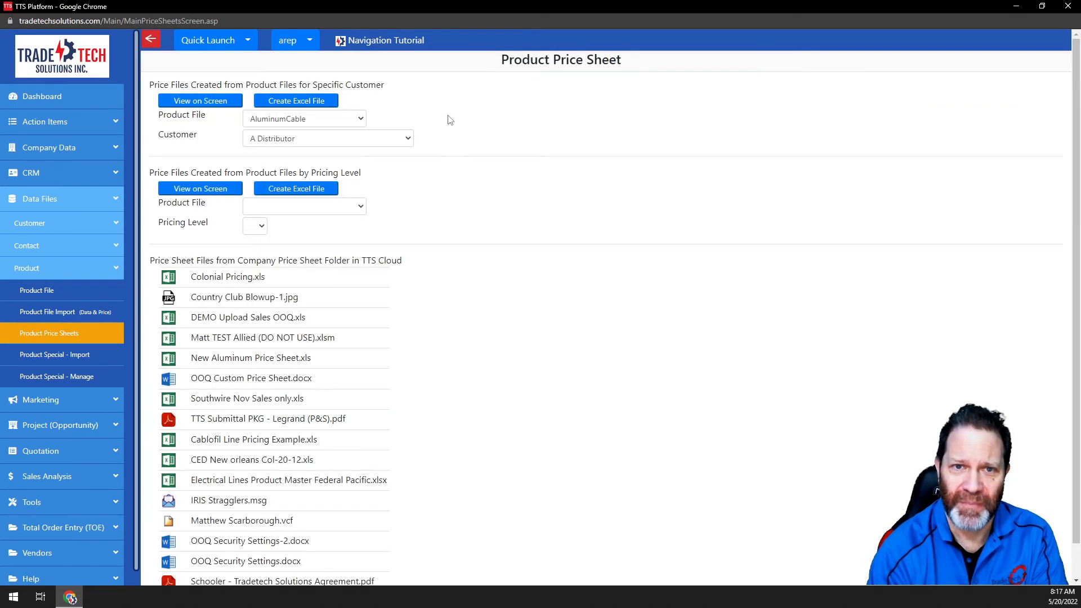
{"action": "left_click", "coordinate": [411, 139]}
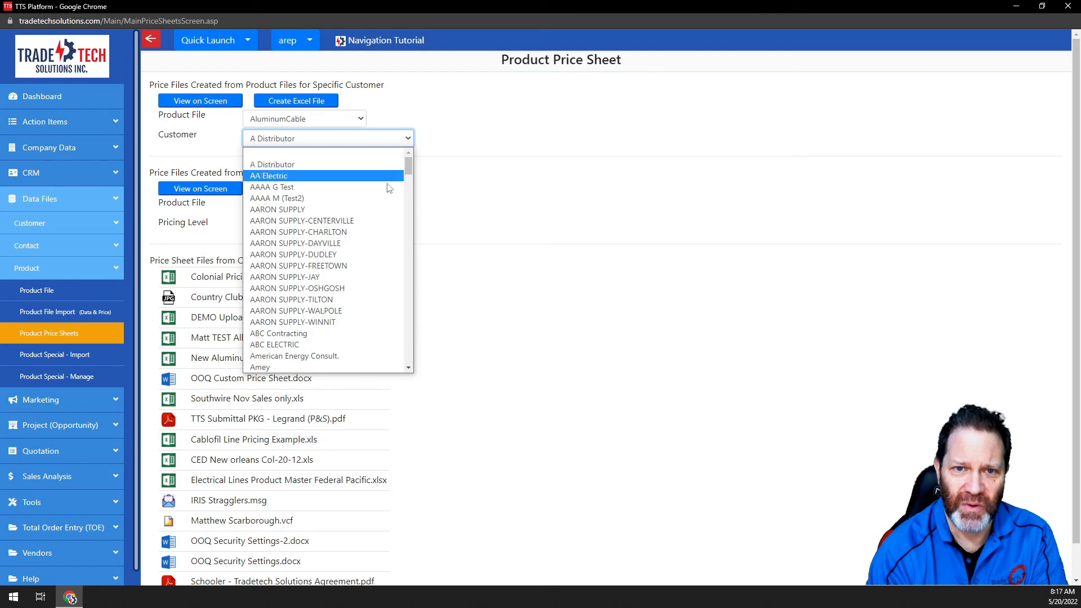
{"action": "left_click", "coordinate": [270, 211]}
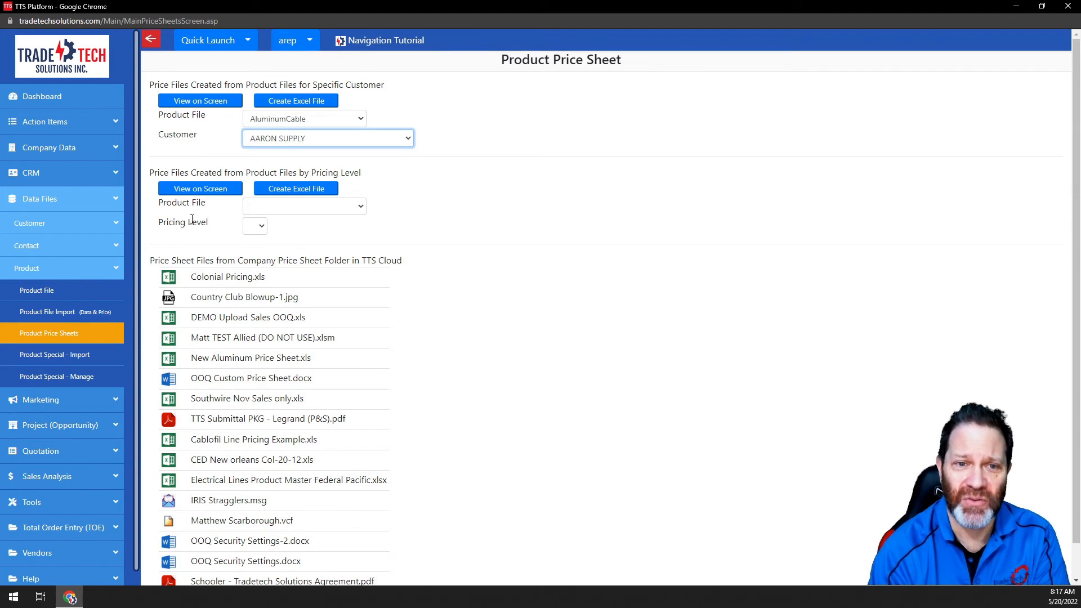
Step: View the AluminumCable price sheet by pricing level at List Price, and return to the Product Price Sheet page
{"action": "left_click", "coordinate": [363, 208]}
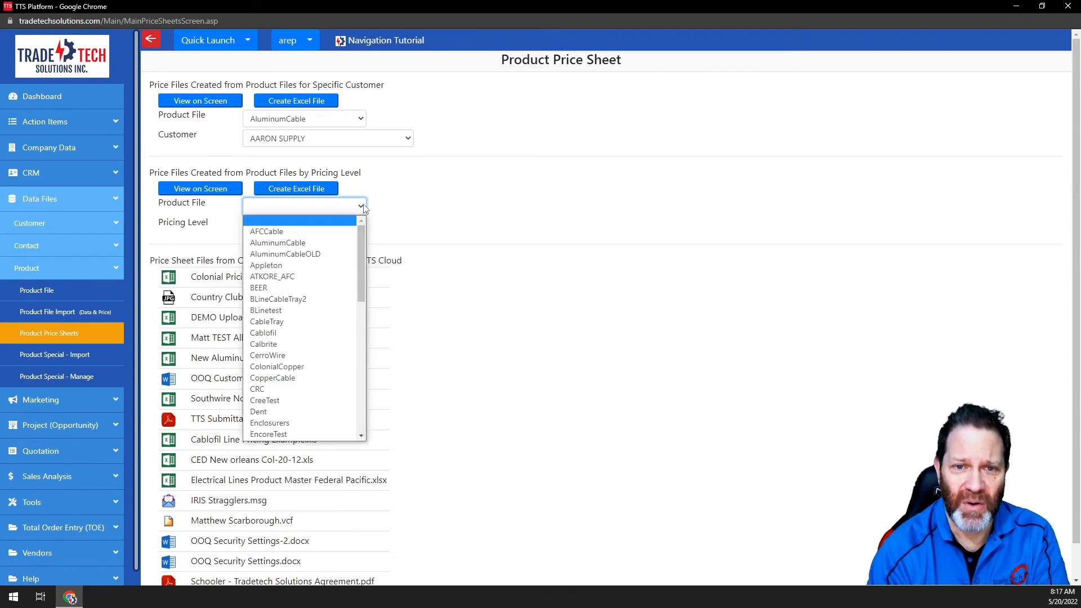
{"action": "left_click", "coordinate": [283, 248]}
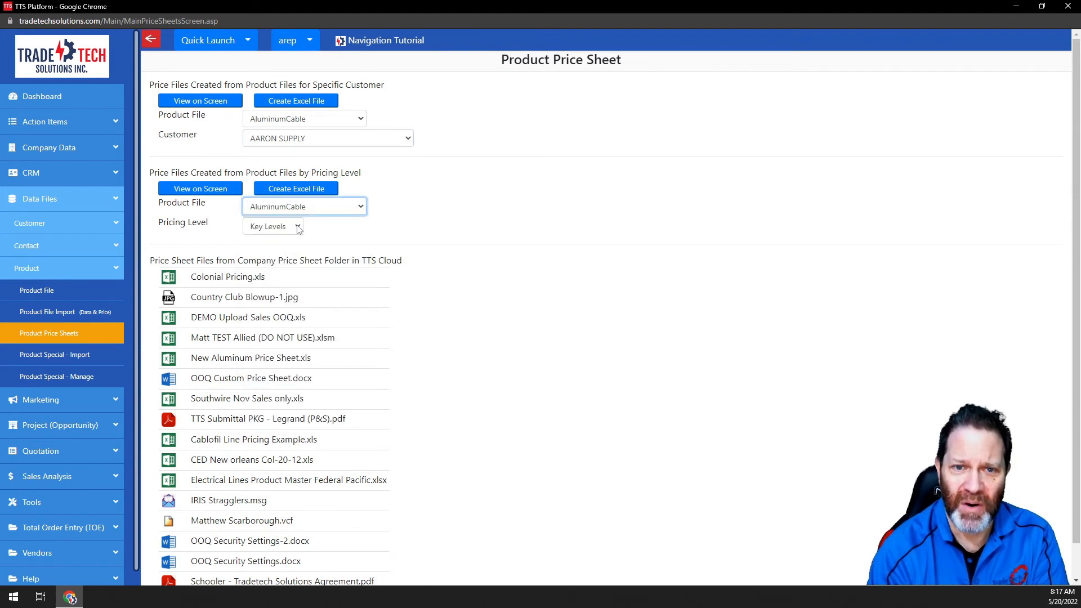
{"action": "left_click", "coordinate": [298, 226]}
{"action": "left_click", "coordinate": [270, 264]}
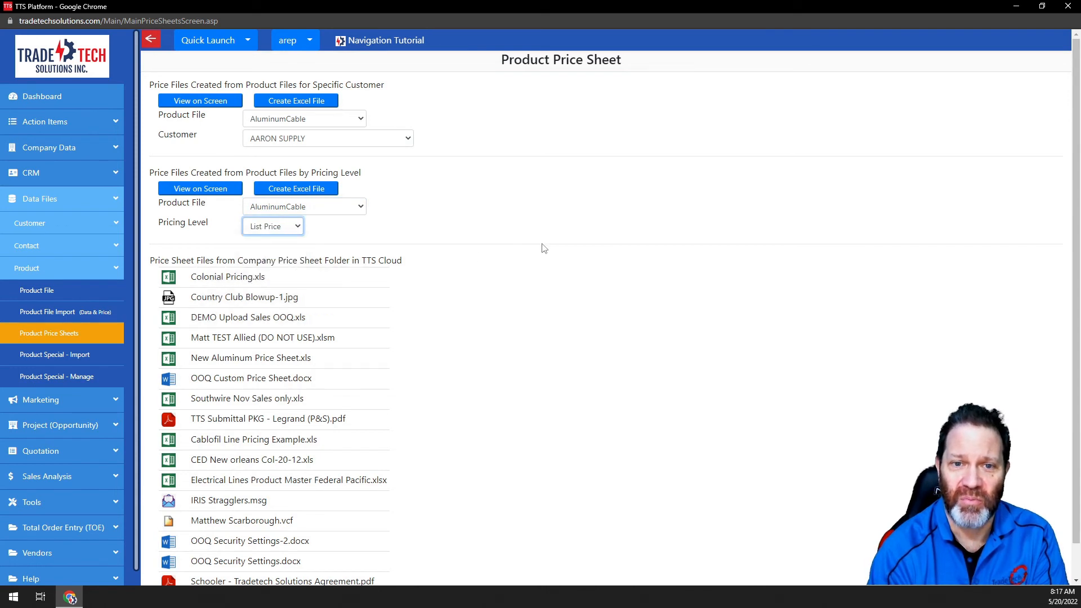
{"action": "left_click", "coordinate": [196, 190]}
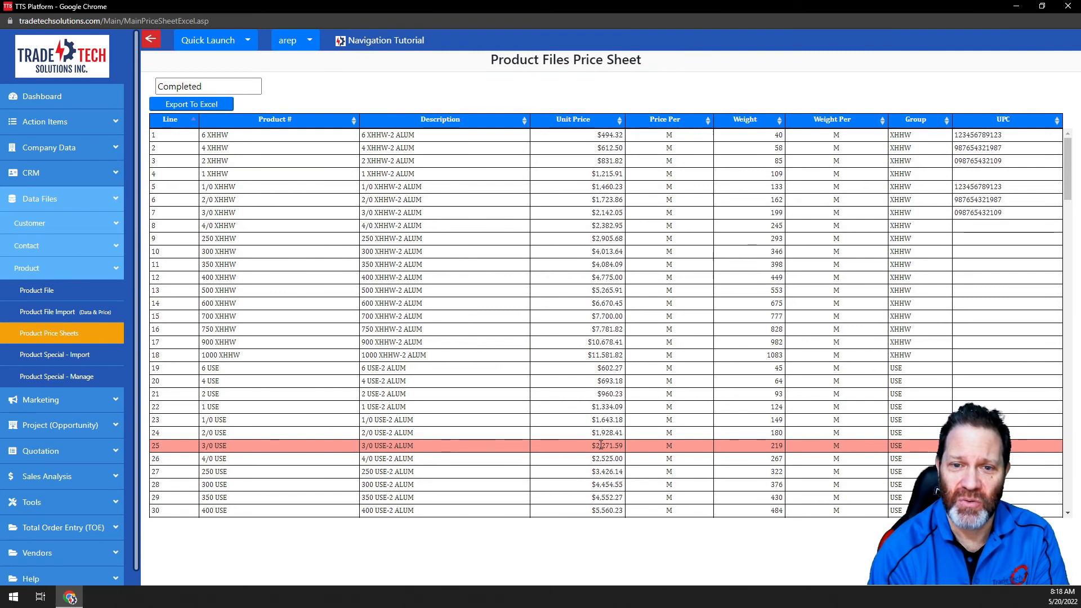
{"action": "right_click", "coordinate": [376, 104]}
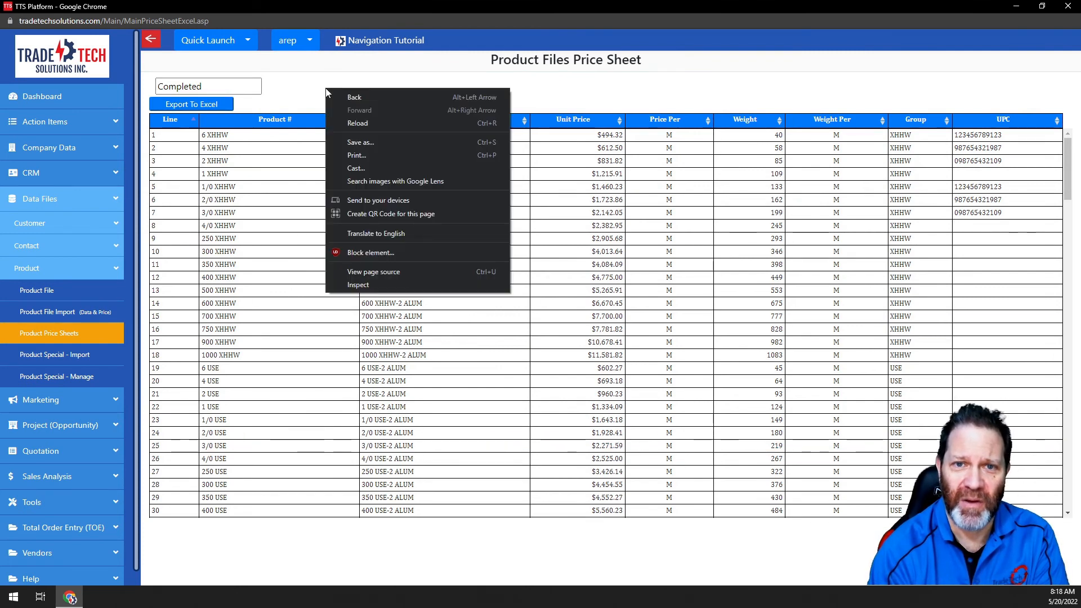
{"action": "left_click", "coordinate": [374, 97]}
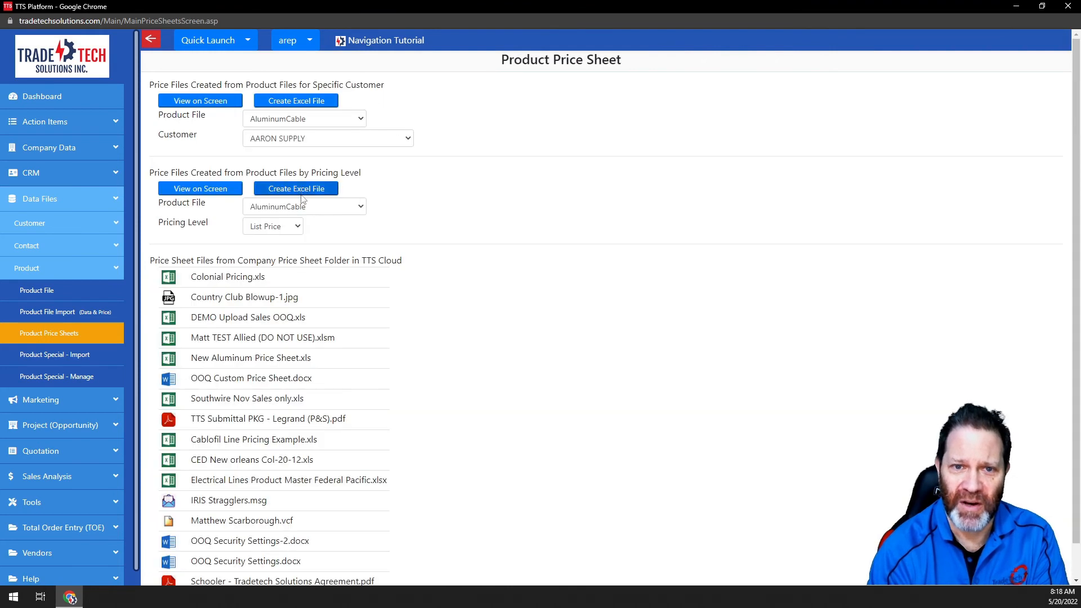
Step: Set the pricing level to Key Levels, look through the resulting AluminumCable price sheet, and return to the selection page
{"action": "left_click", "coordinate": [297, 227]}
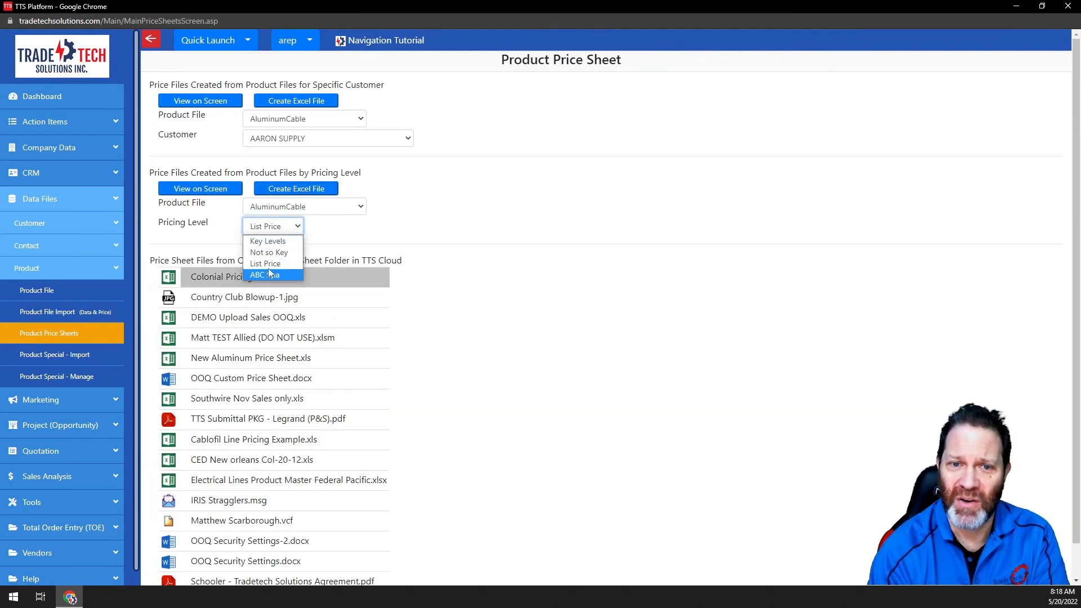
{"action": "left_click", "coordinate": [279, 242]}
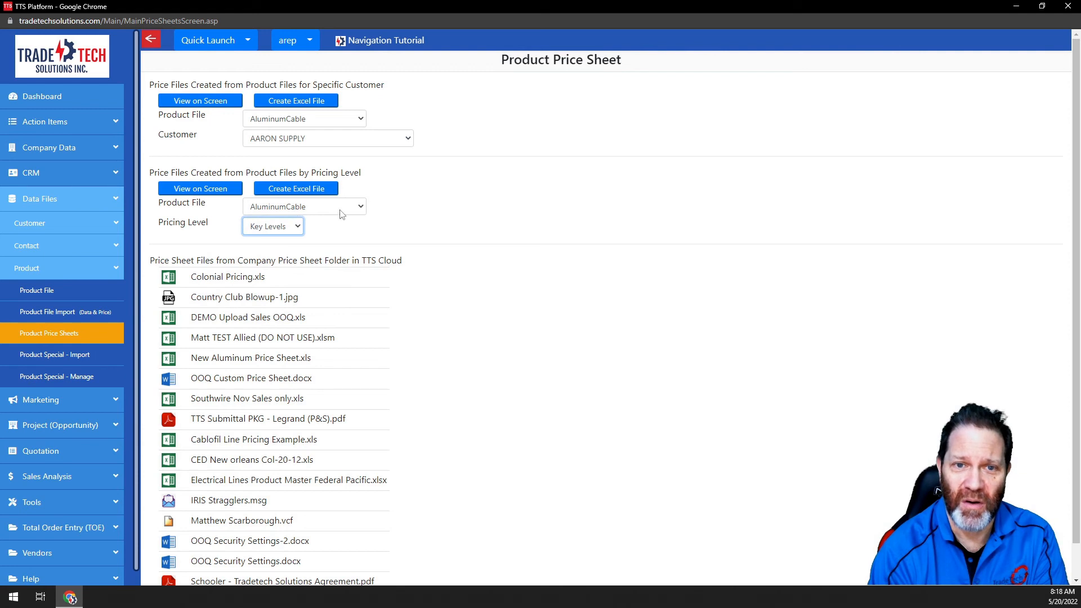
{"action": "left_click", "coordinate": [208, 192]}
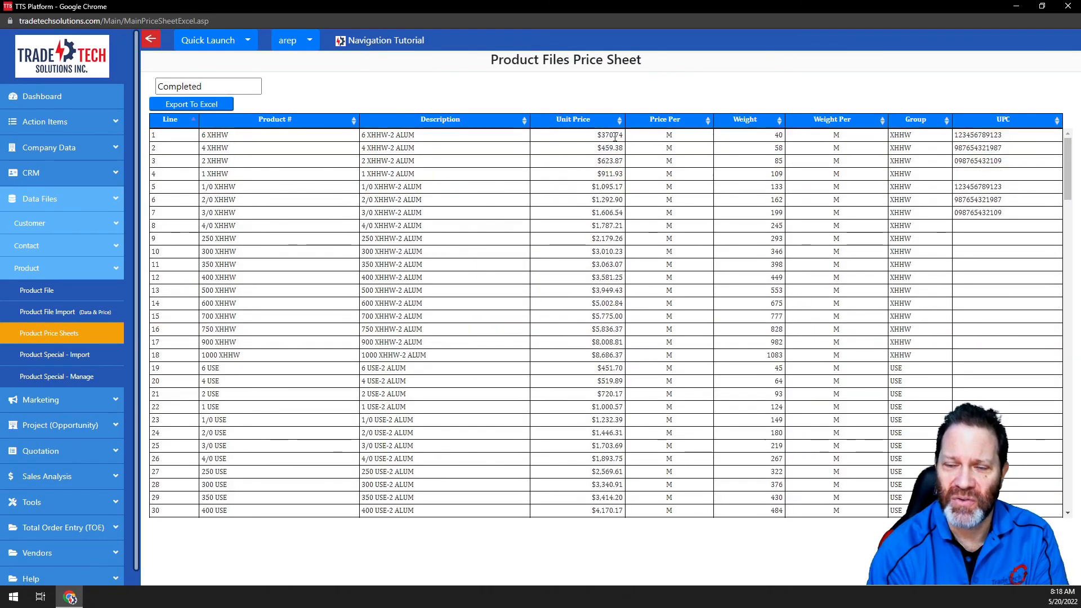
{"action": "scroll", "coordinate": [627, 366], "scroll_direction": "down", "scroll_amount": 20}
{"action": "scroll", "coordinate": [620, 375], "scroll_direction": "up", "scroll_amount": 20}
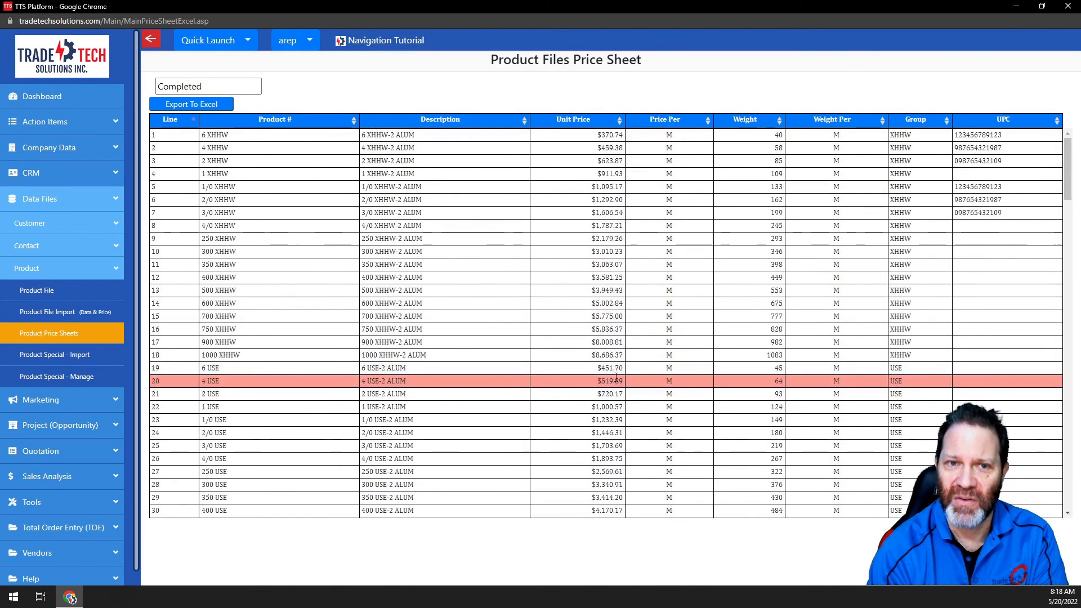
{"action": "right_click", "coordinate": [501, 85]}
{"action": "left_click", "coordinate": [522, 90]}
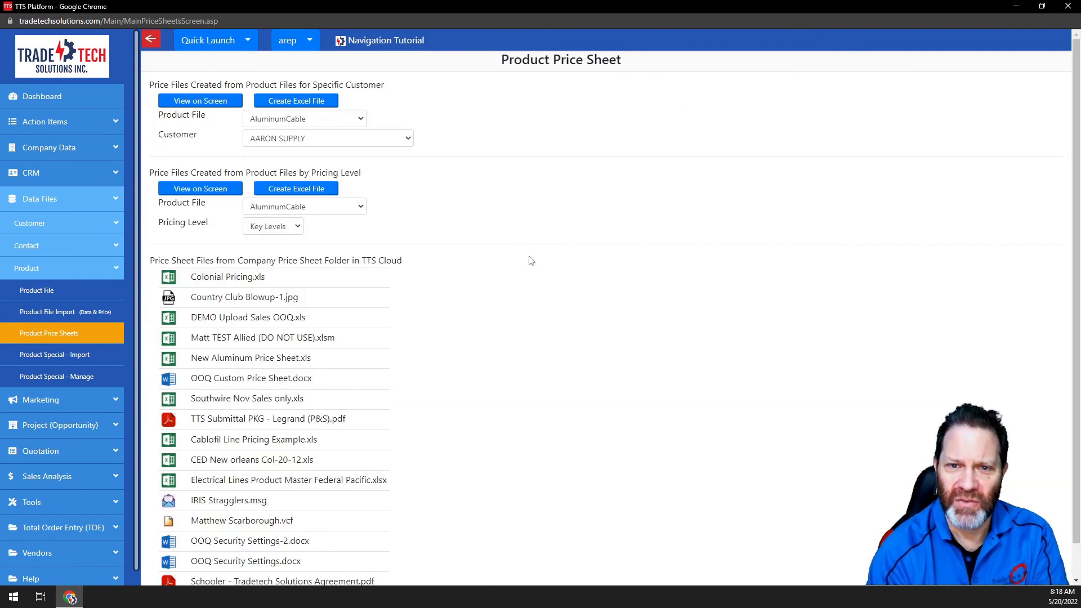
Step: Expand the Tools section to show where TTS Cloud Files is, and look through the company price sheet files list
{"action": "scroll", "coordinate": [531, 261], "scroll_direction": "down", "scroll_amount": 1}
{"action": "scroll", "coordinate": [514, 273], "scroll_direction": "up", "scroll_amount": 1}
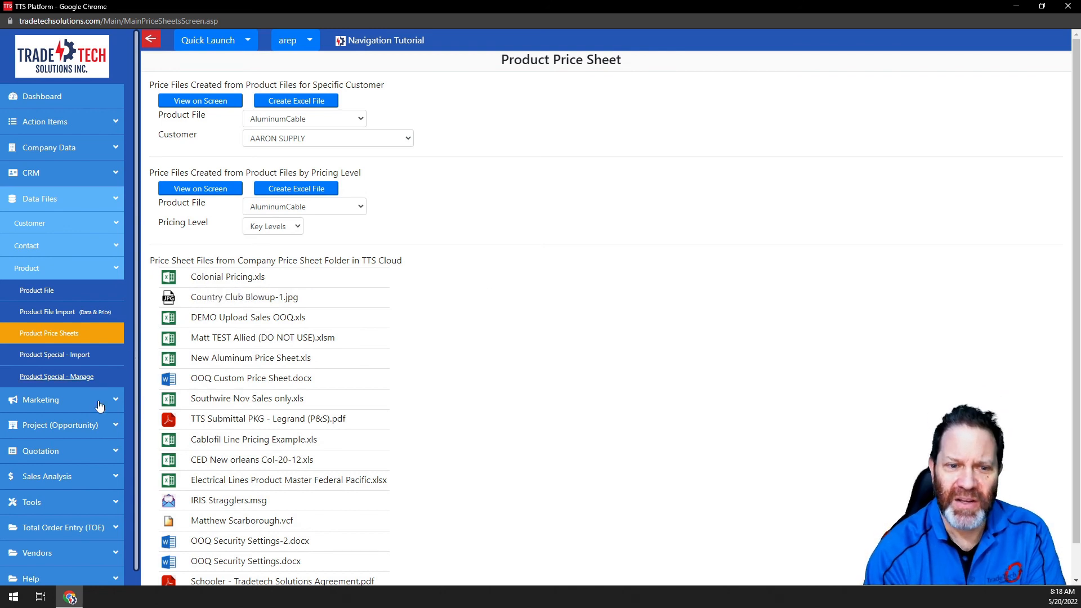
{"action": "scroll", "coordinate": [107, 473], "scroll_direction": "down", "scroll_amount": 1}
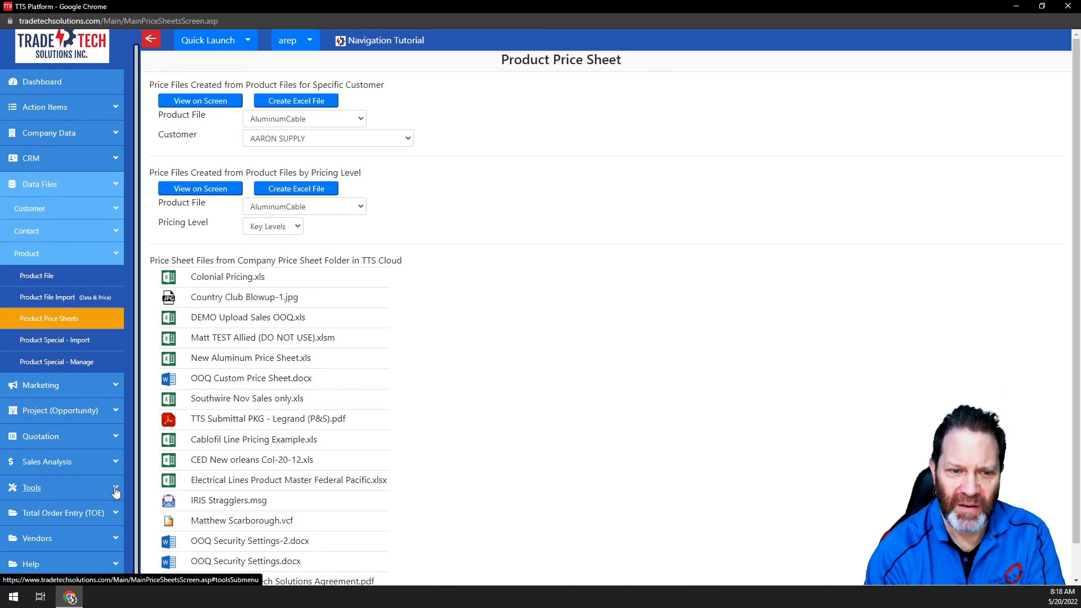
{"action": "left_click", "coordinate": [115, 489]}
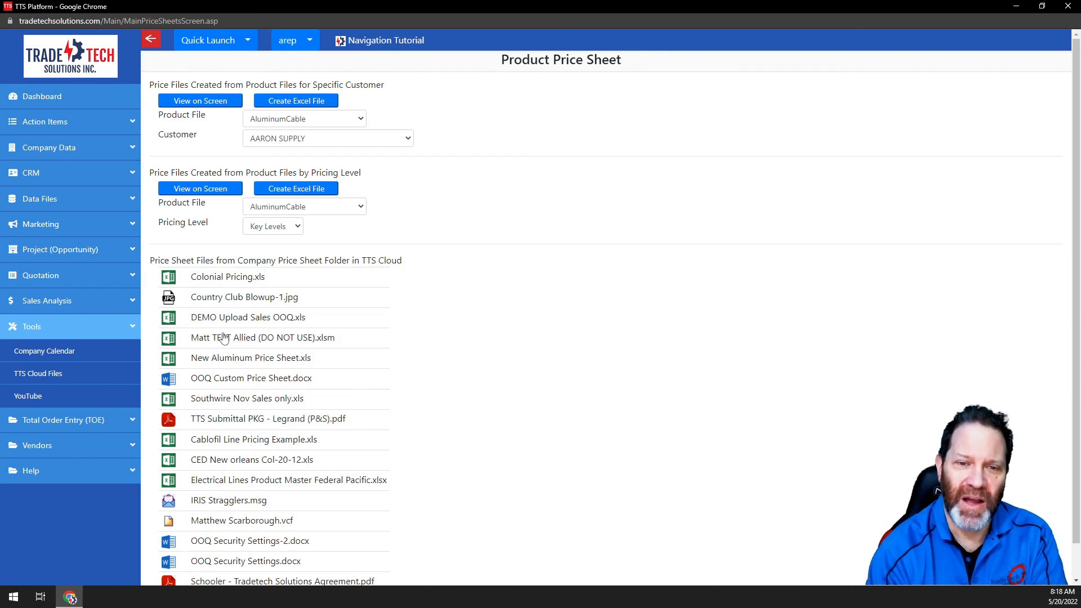
{"action": "scroll", "coordinate": [512, 330], "scroll_direction": "down", "scroll_amount": 1}
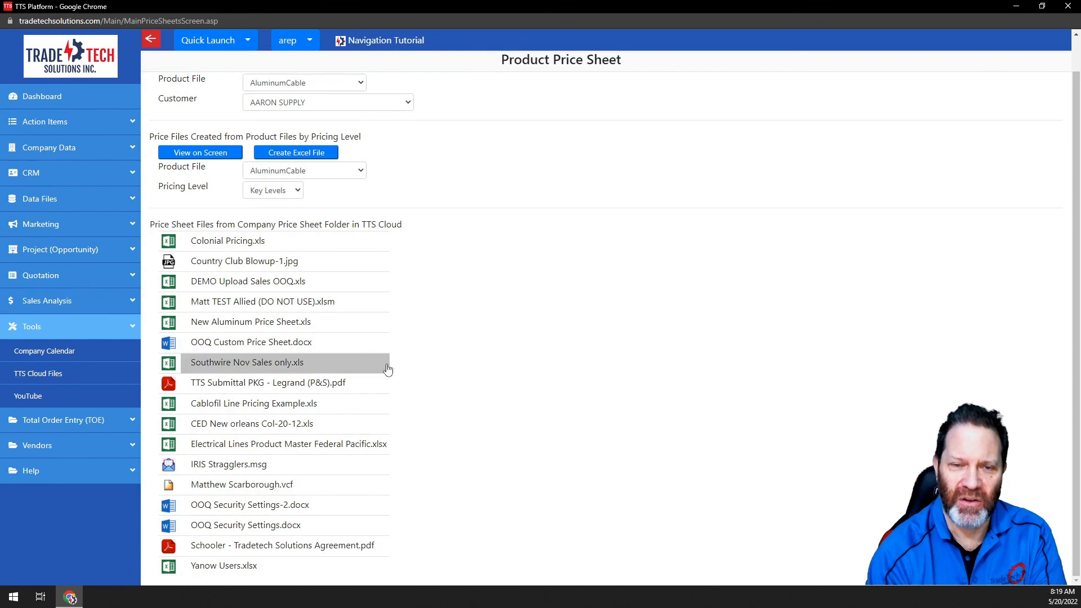
{"action": "scroll", "coordinate": [389, 369], "scroll_direction": "up", "scroll_amount": 1}
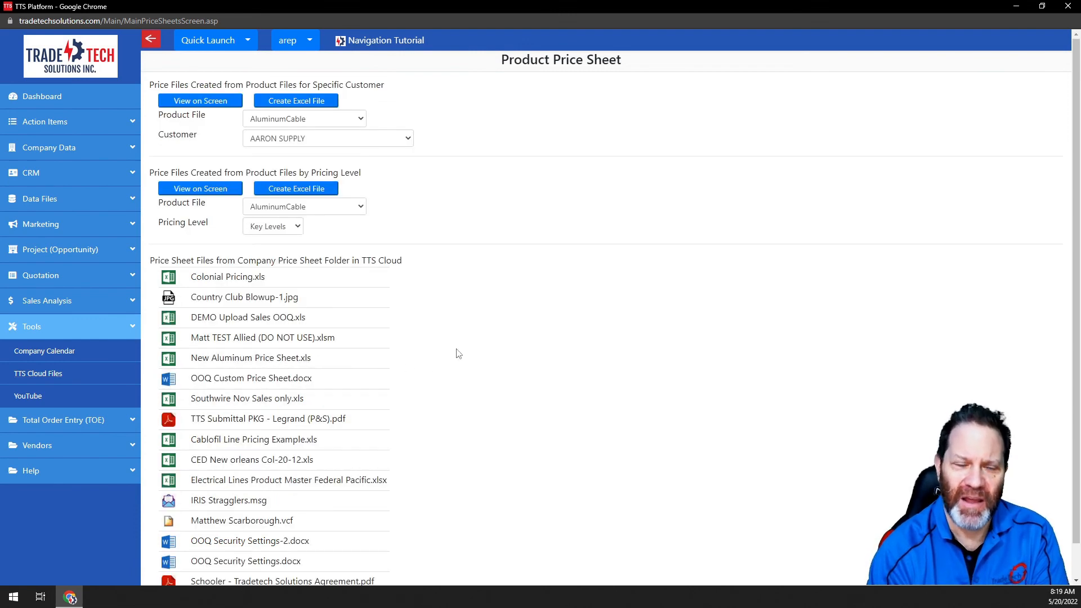